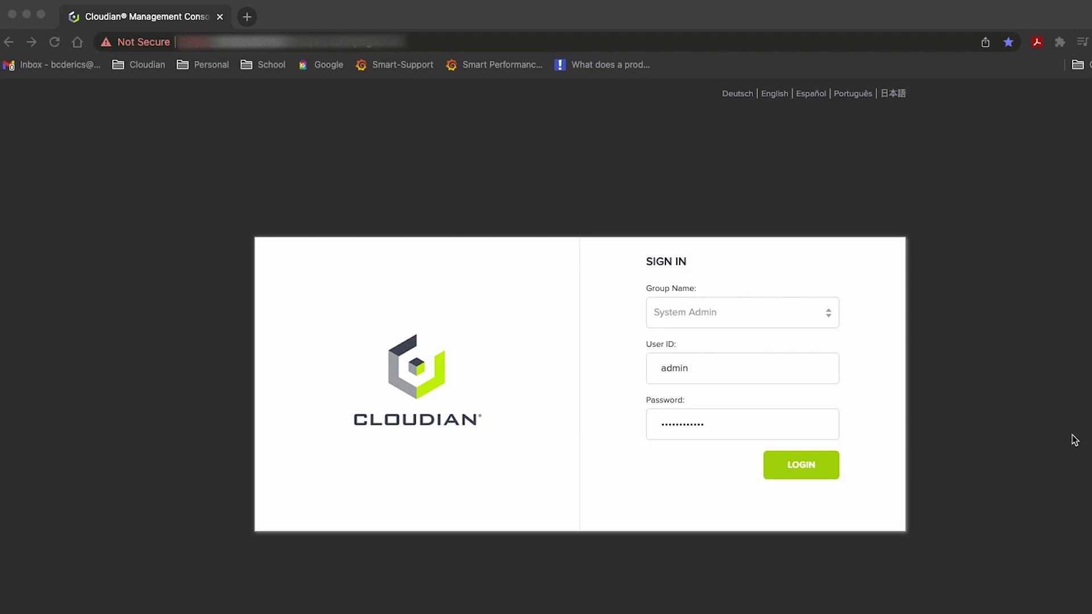
Step: Sign in as administrator and open Cluster Config, showing version 7.5.1 and licence details
left_click(815, 471)
left_click(815, 471)
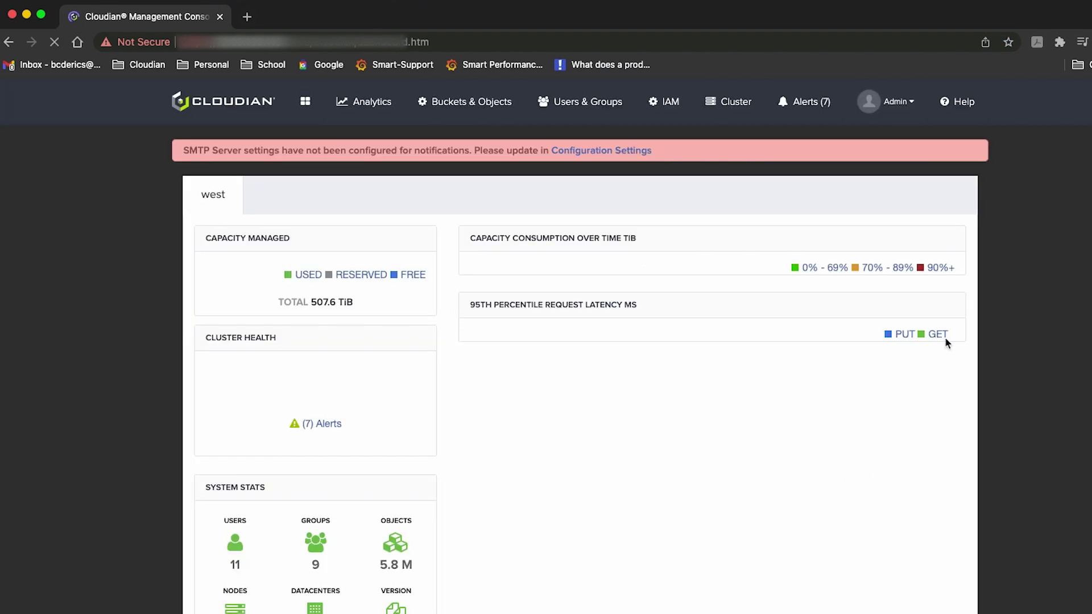
left_click(720, 108)
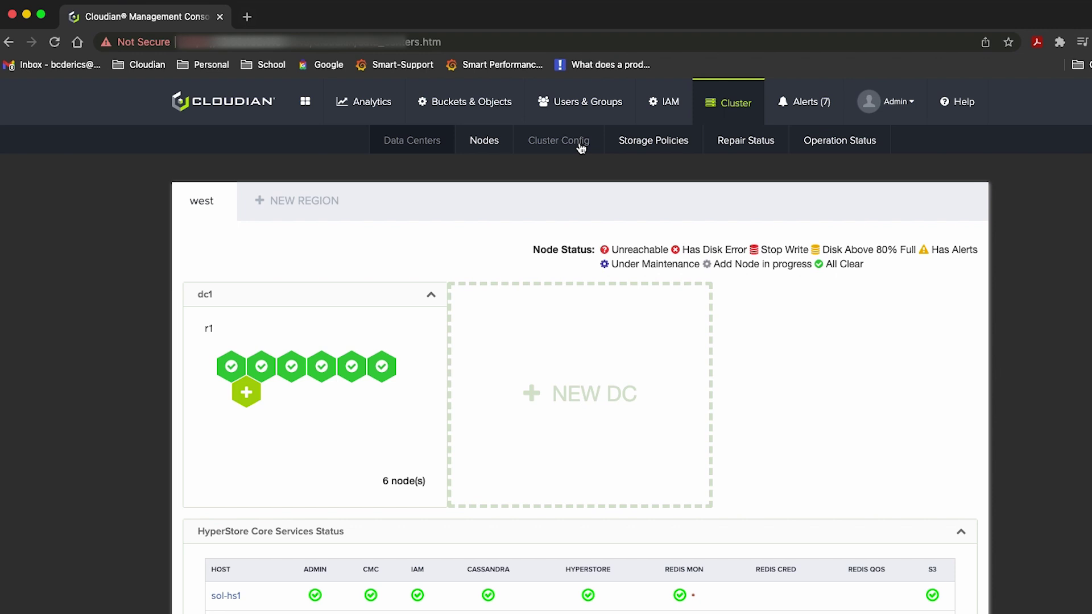
left_click(581, 147)
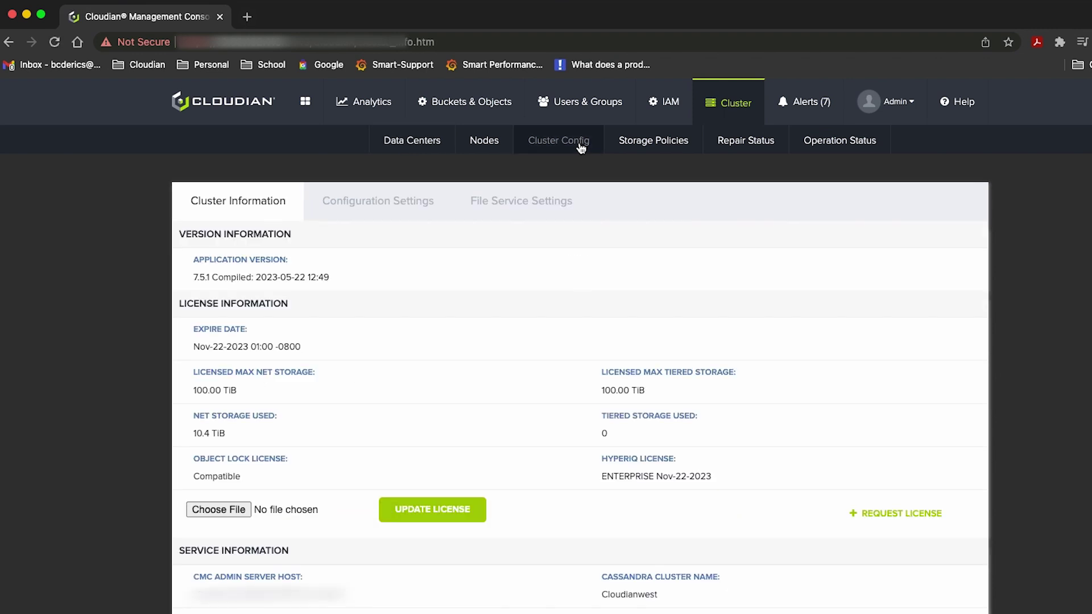
Step: Review the File Service Settings: expand General, Storage and DNS, and scroll through SMB and NFS
left_click(559, 210)
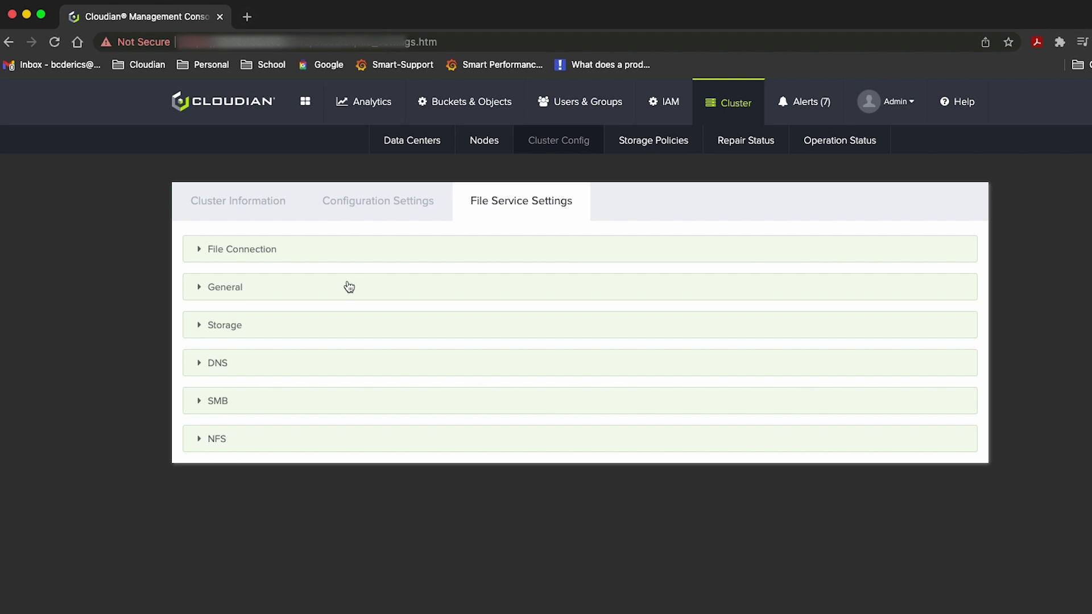
left_click(224, 290)
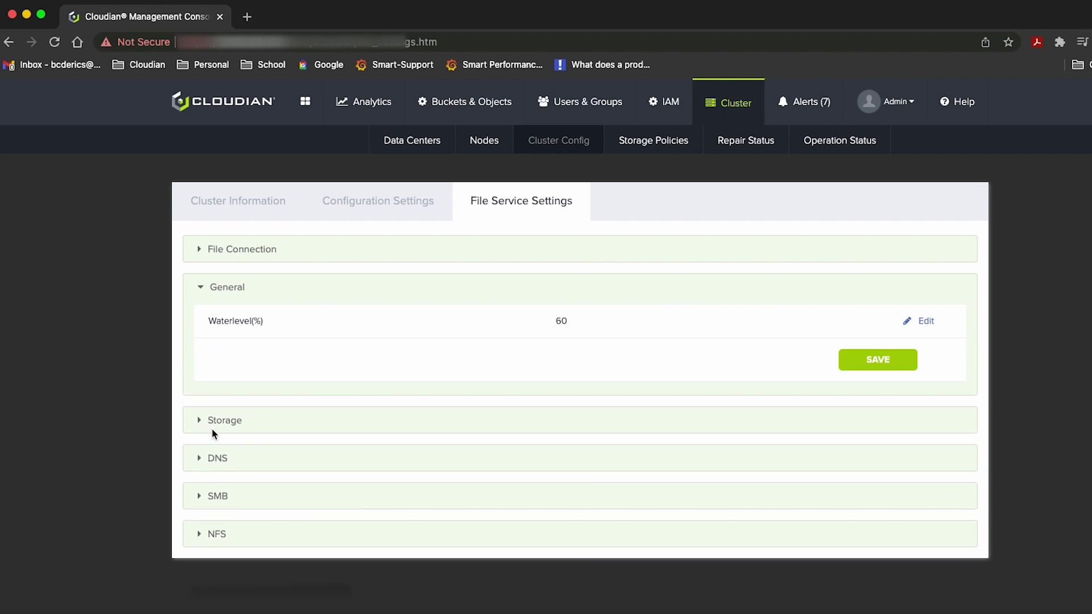
left_click(220, 431)
scroll(220, 431, "down", 3)
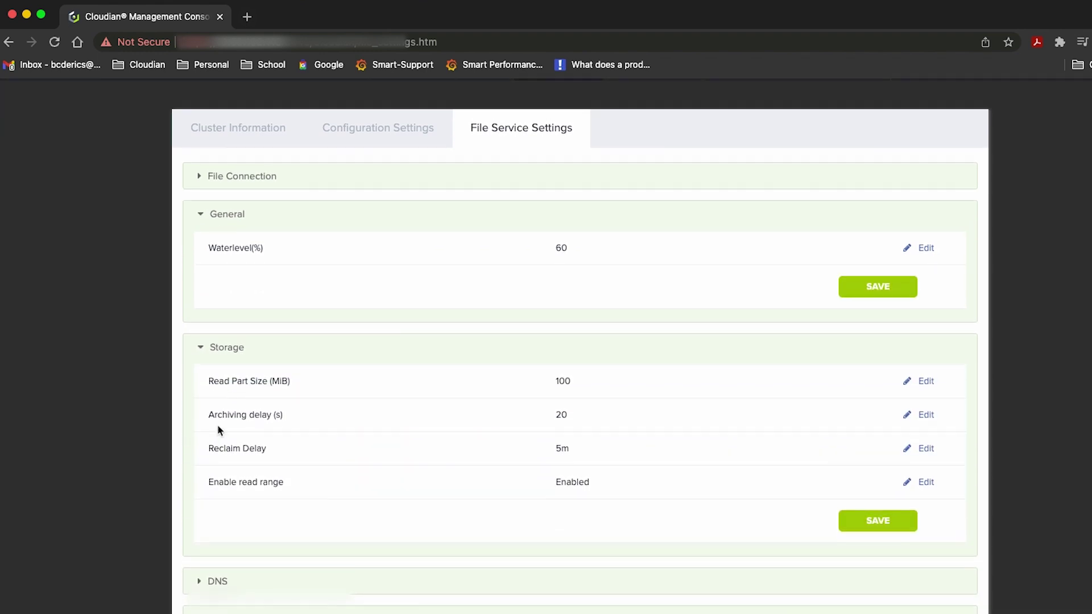
left_click(221, 581)
scroll(225, 581, "down", 5)
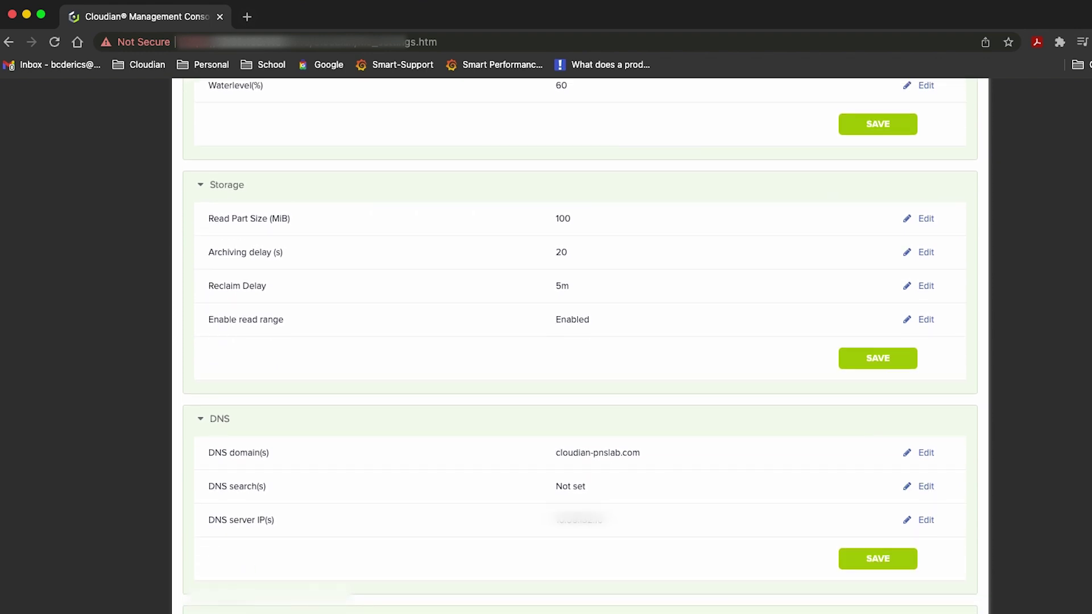
scroll(581, 346, "down", 10)
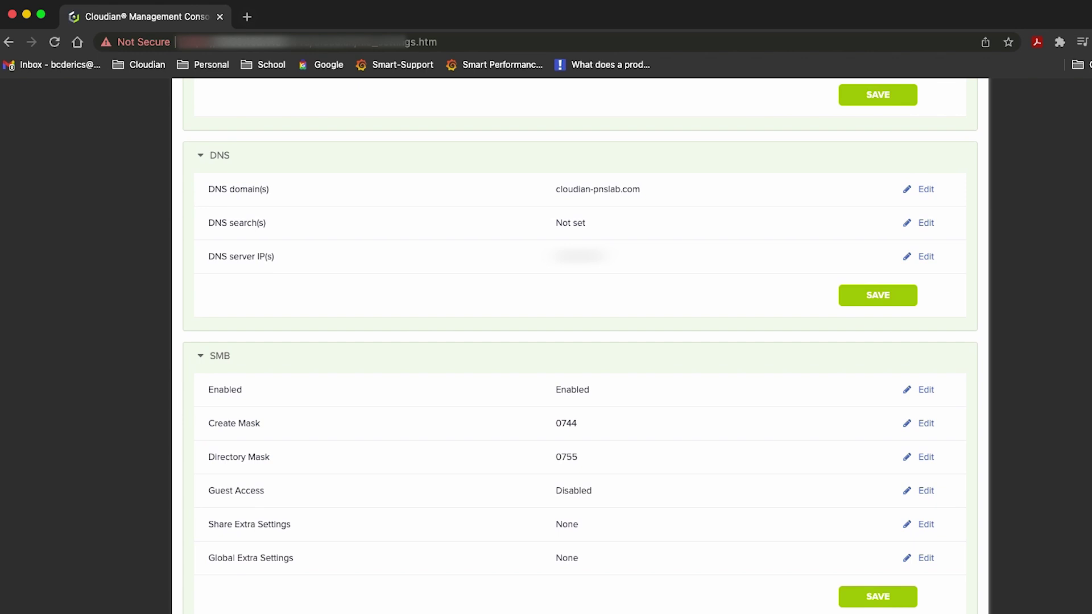
scroll(581, 347, "down", 12)
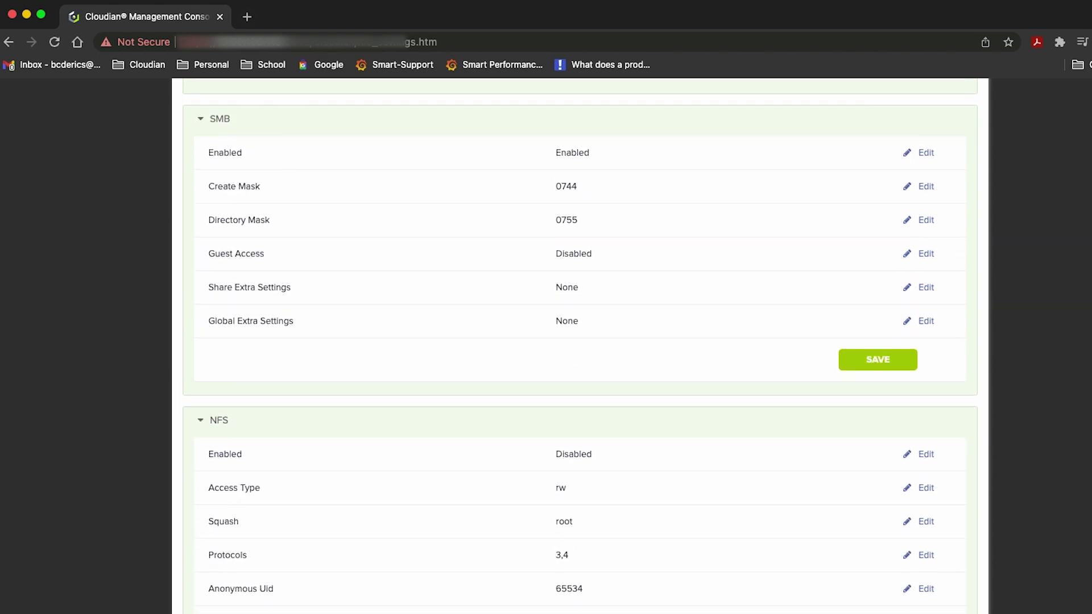
scroll(580, 347, "down", 4)
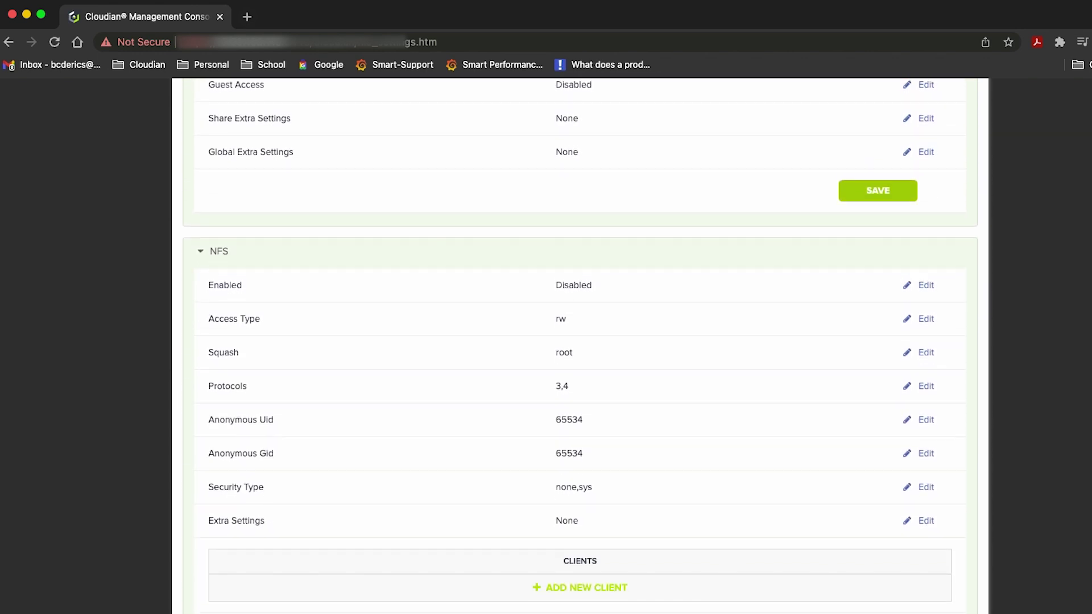
scroll(282, 602, "up", 20)
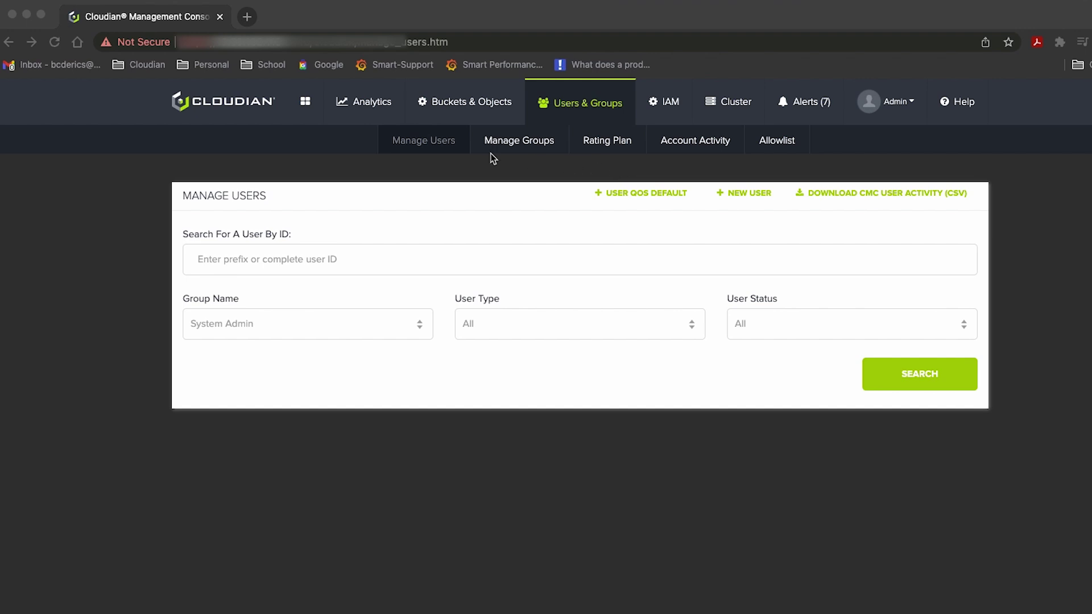
Step: Filter the user list to File-Group and search for its users
left_click(387, 326)
left_click(337, 373)
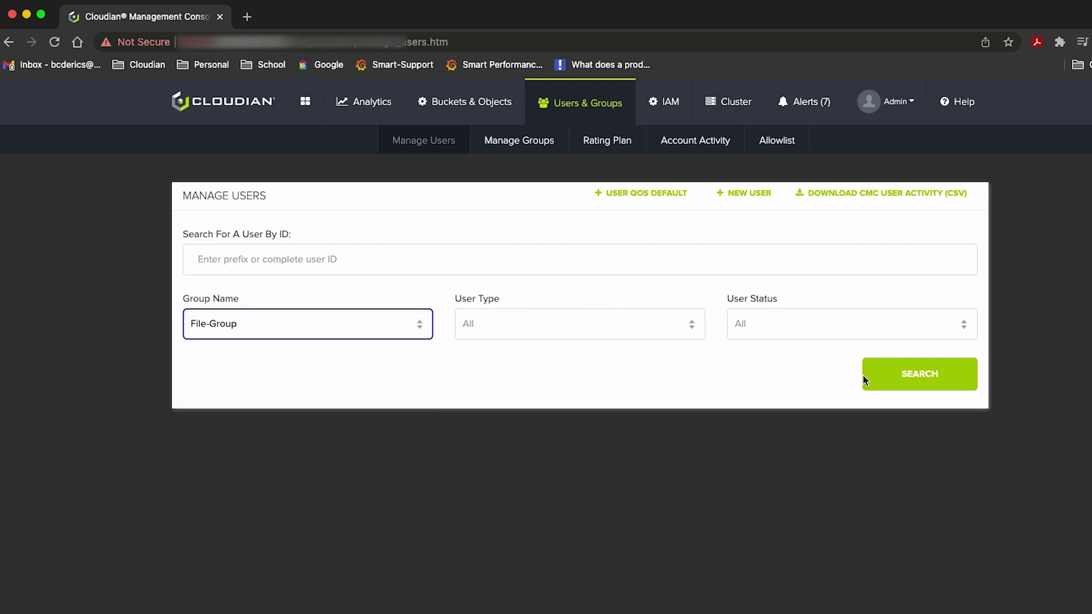
left_click(902, 380)
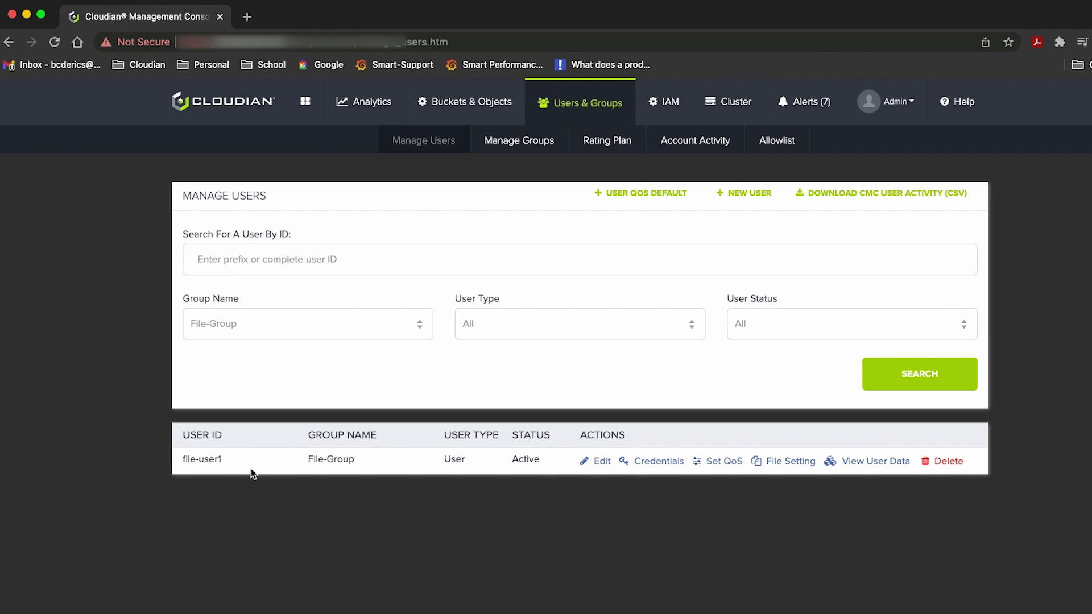
Step: Draft new user file-user2 in File-Group with file services enabled, then cancel it
left_click(731, 196)
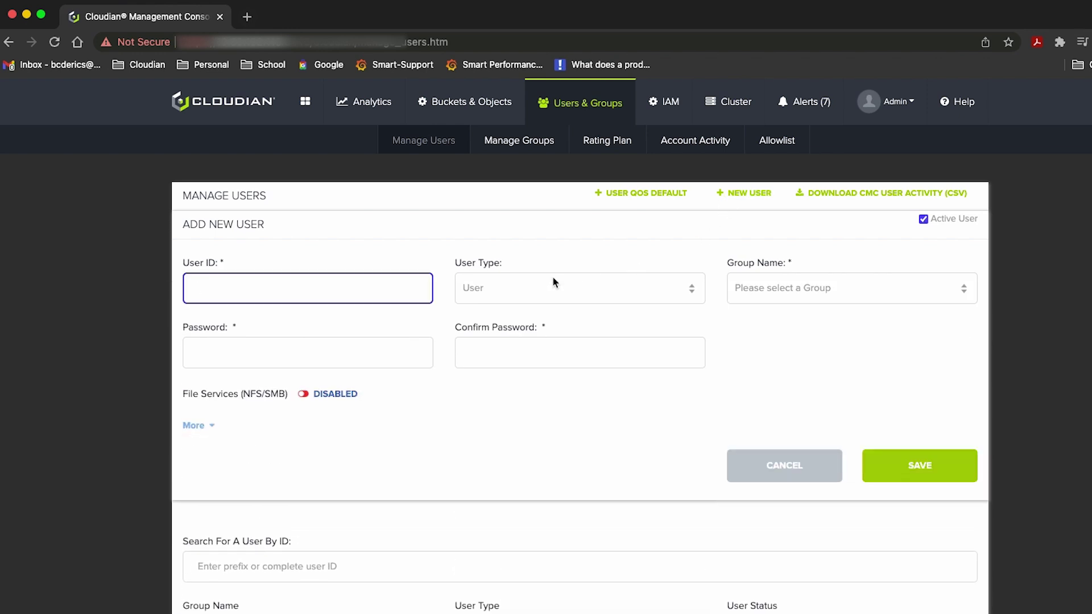
type("file-user2")
key("Tab")
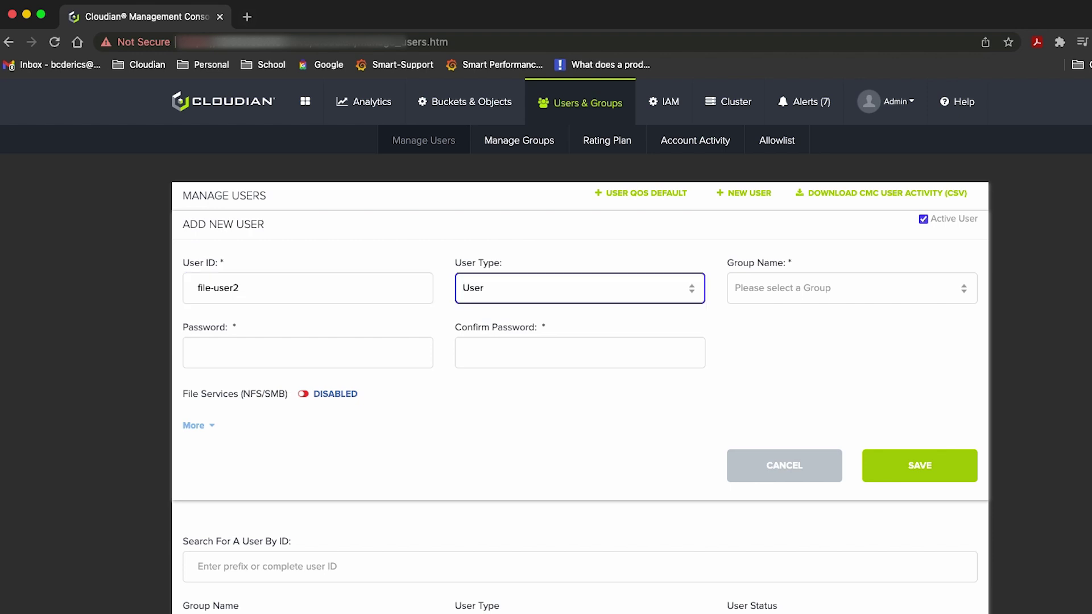
left_click(831, 278)
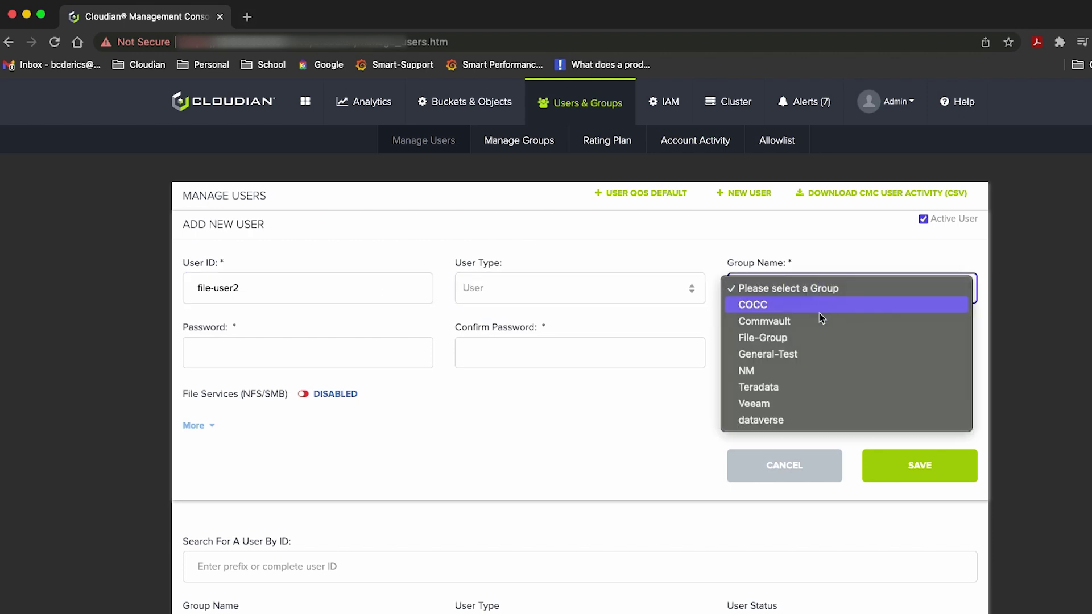
left_click(817, 339)
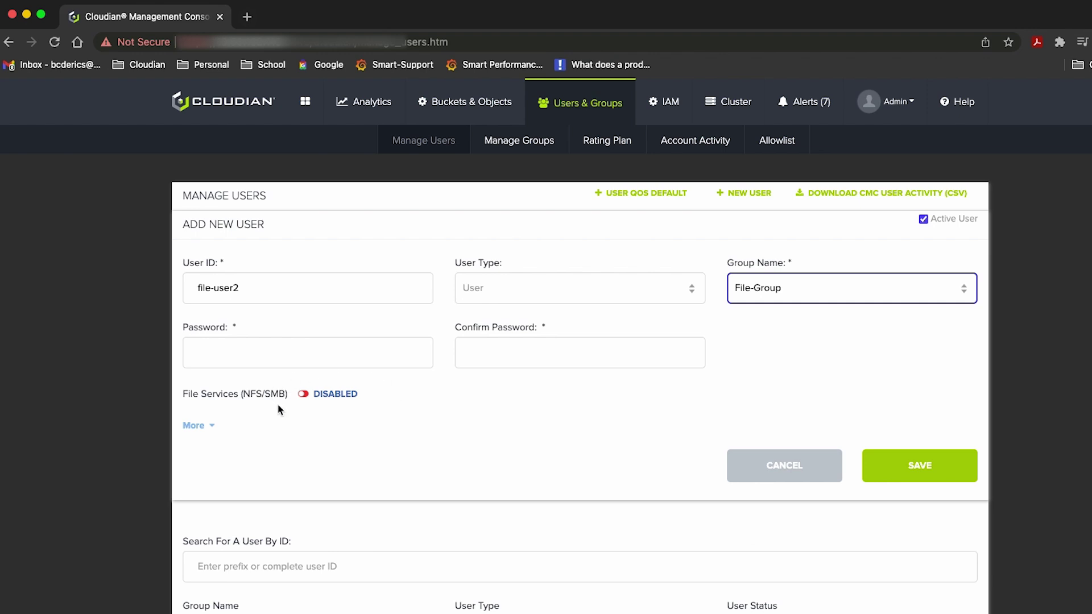
left_click(303, 394)
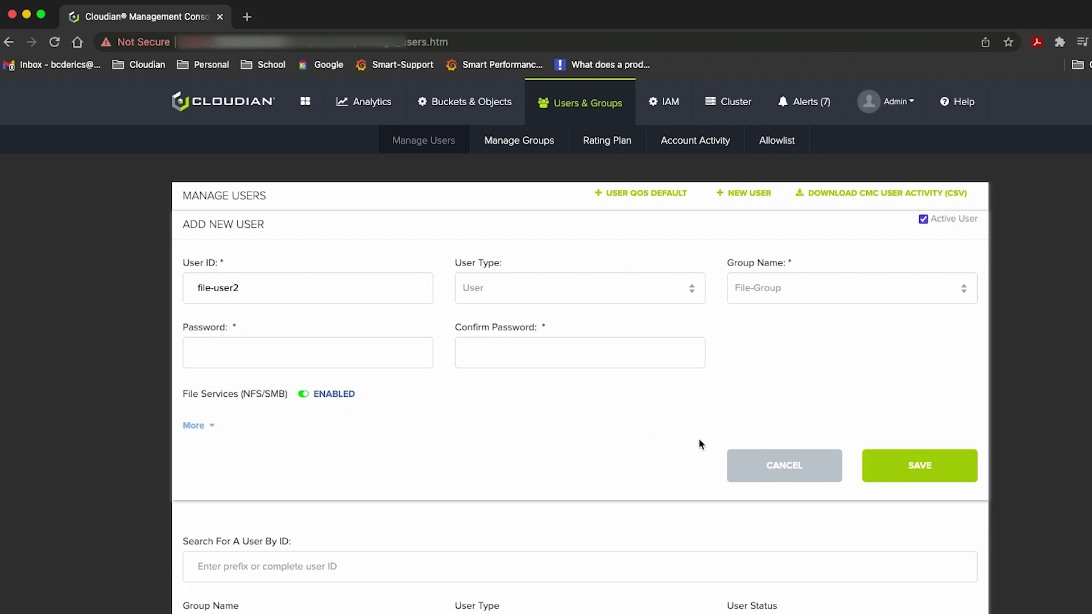
left_click(768, 465)
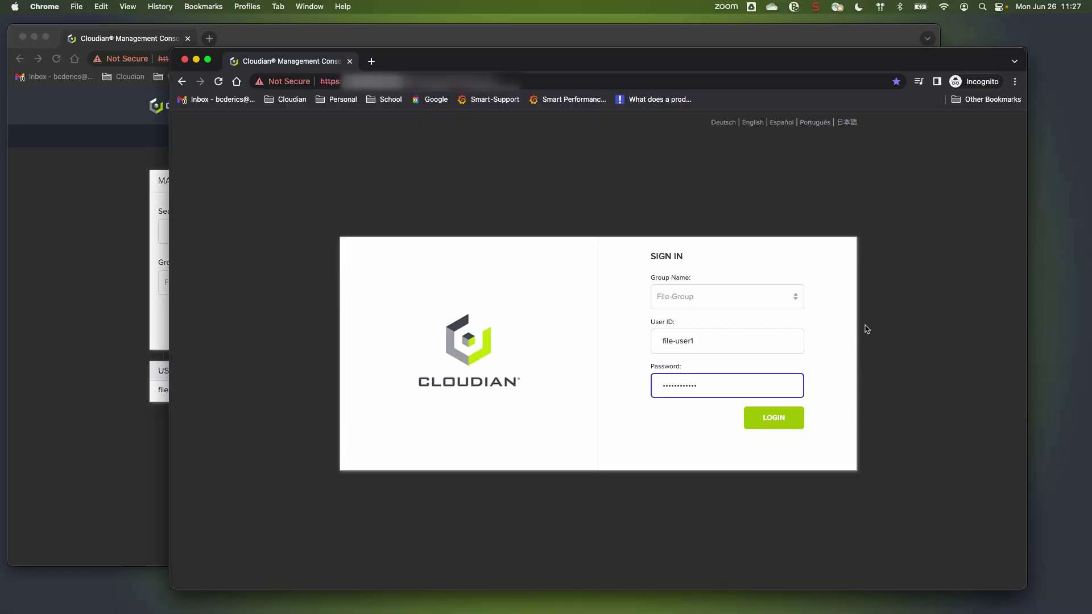
Step: Sign in as the File-Group user in the private window and browse the share1 bucket's objects
left_click(773, 418)
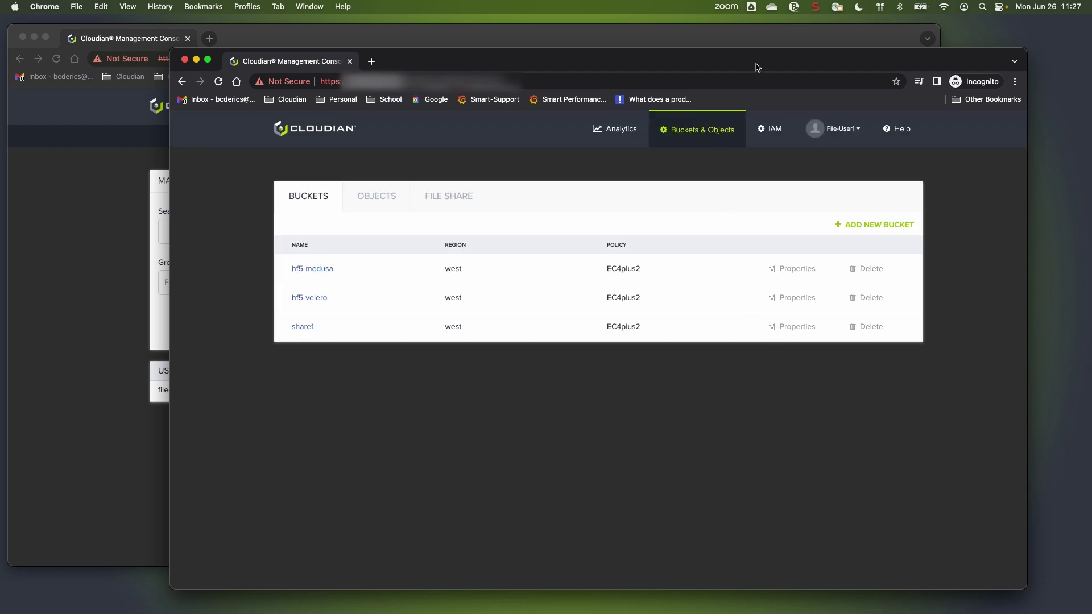
left_click_drag(763, 61, 712, 168)
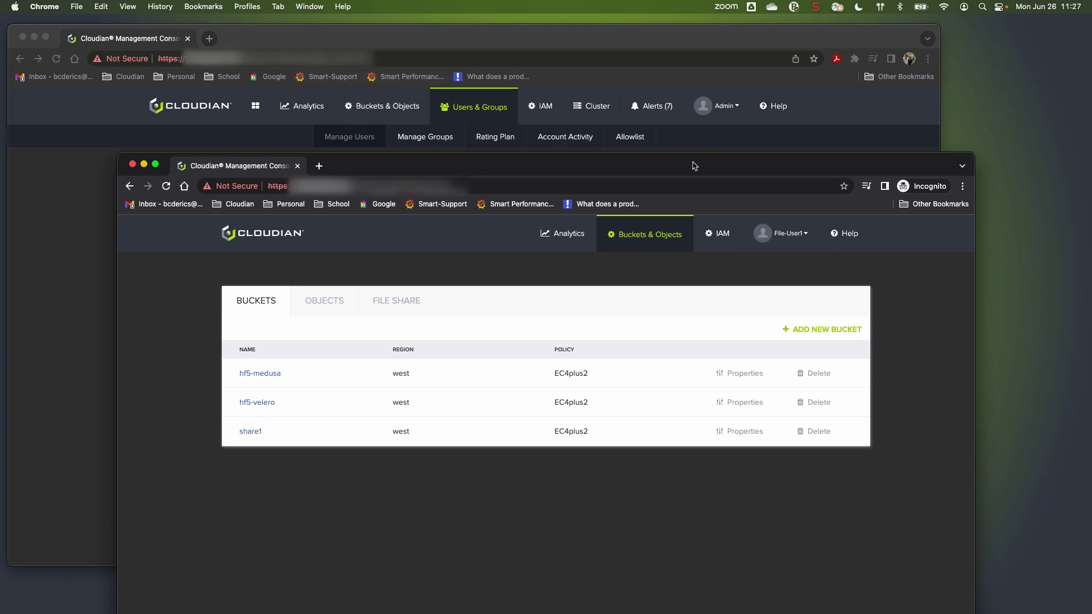
left_click_drag(693, 166, 718, 65)
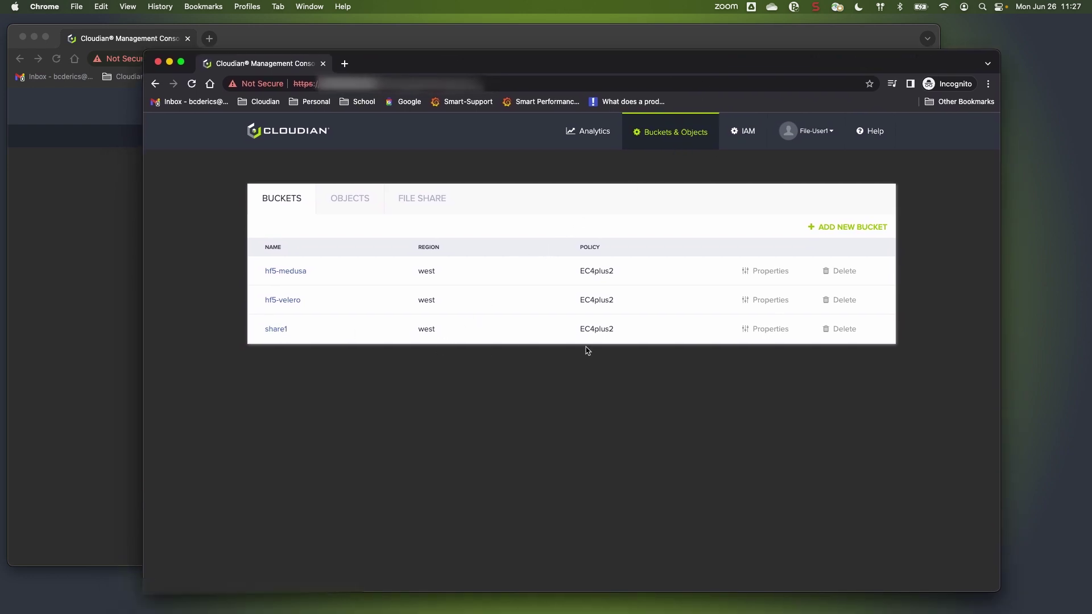
left_click(282, 328)
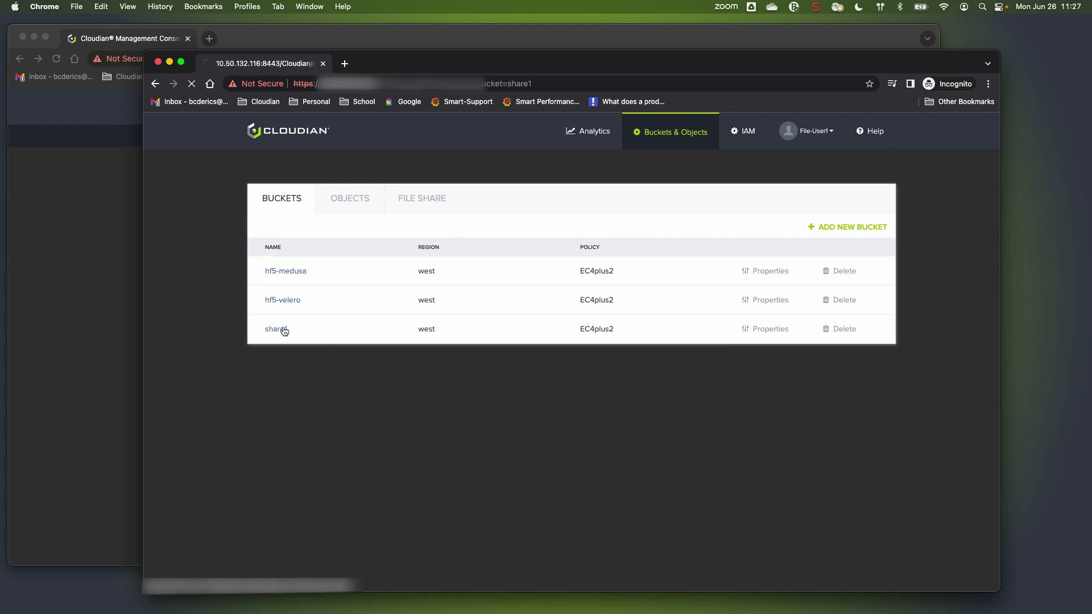
scroll(529, 347, "down", 5)
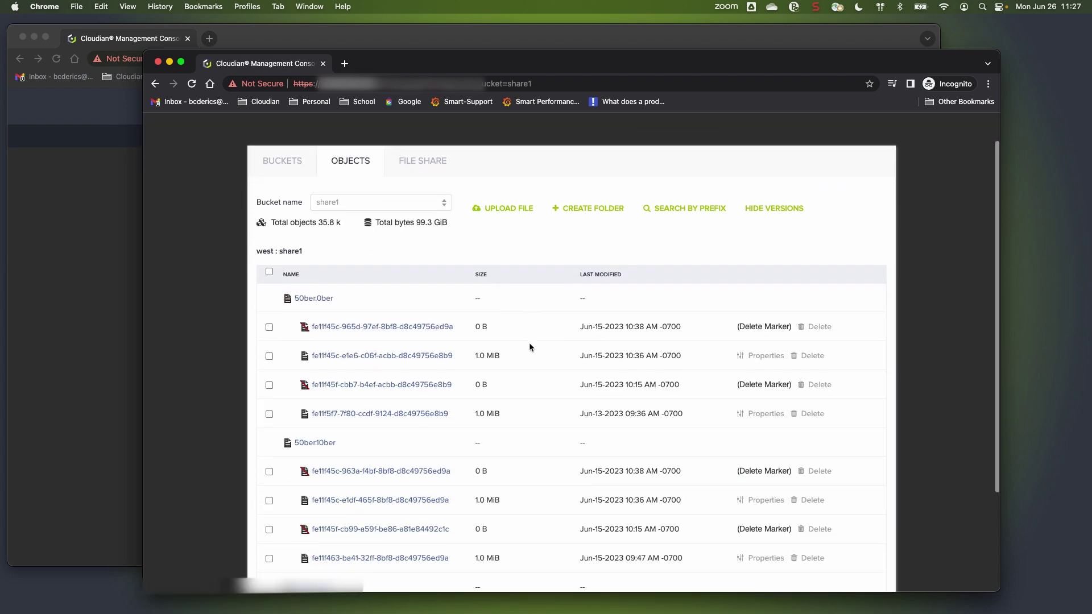
scroll(529, 343, "up", 5)
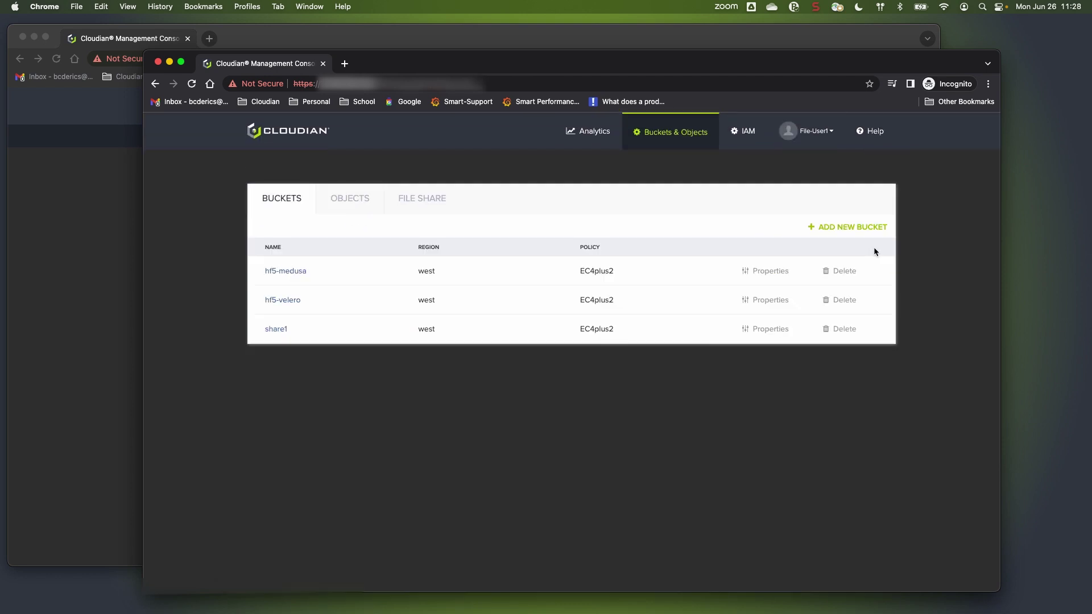
left_click(873, 227)
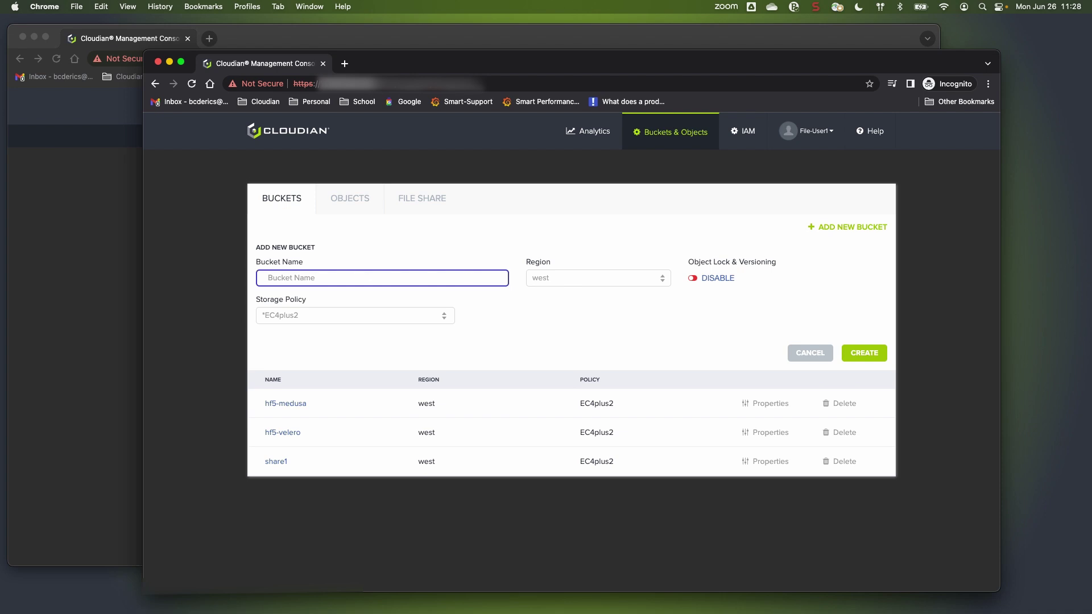
type("share2")
left_click(876, 357)
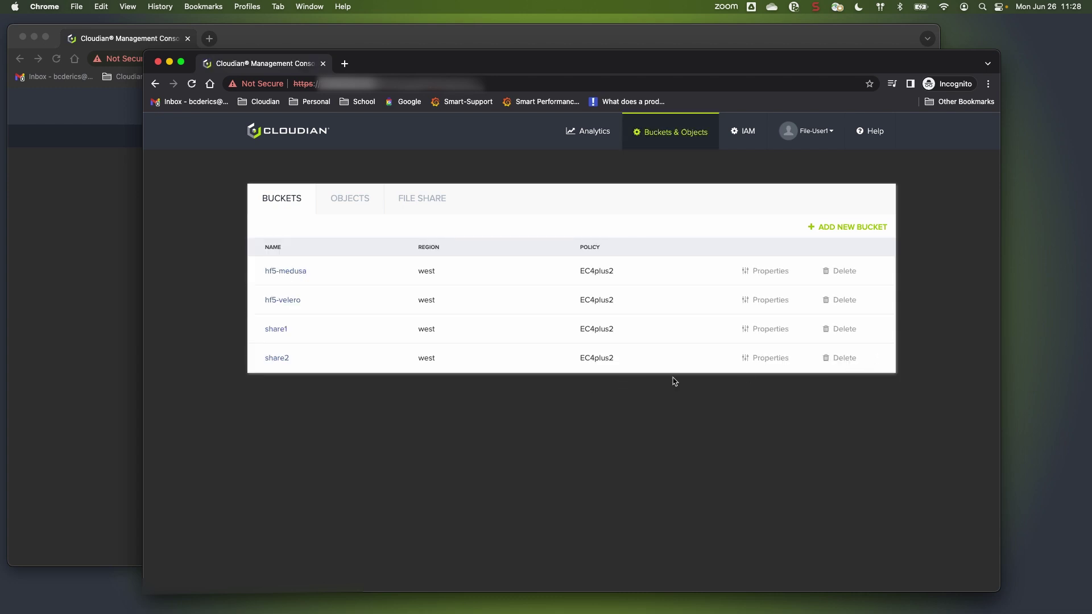
left_click(771, 359)
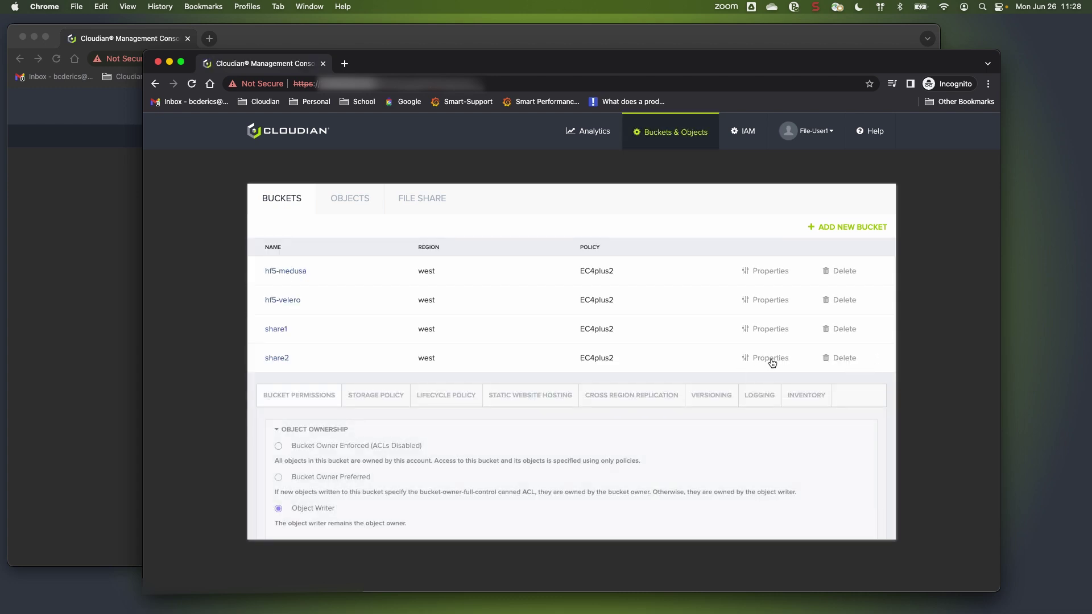
left_click(712, 400)
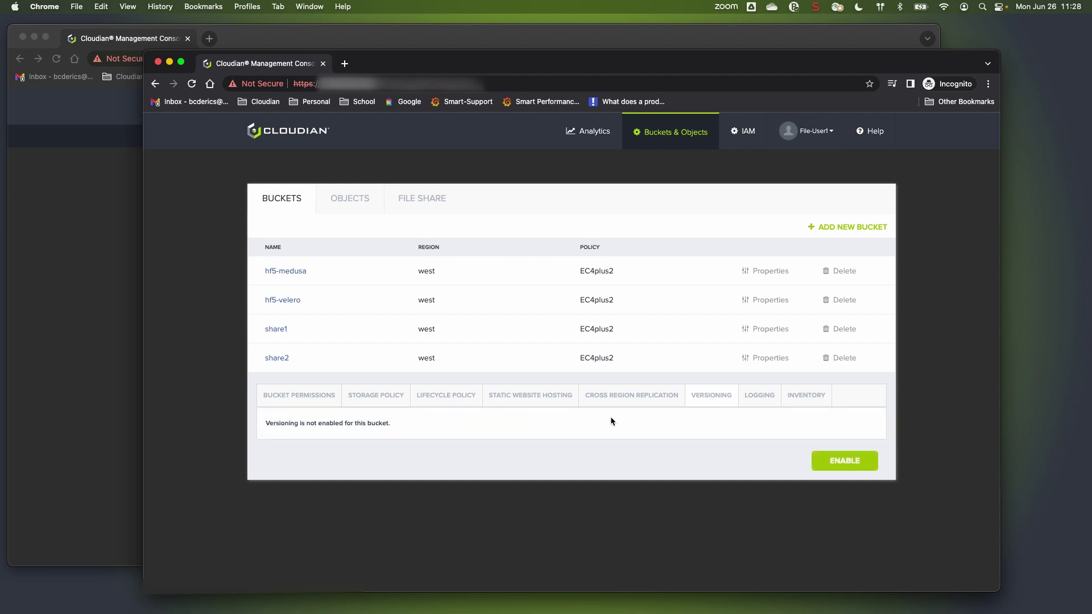
left_click(822, 462)
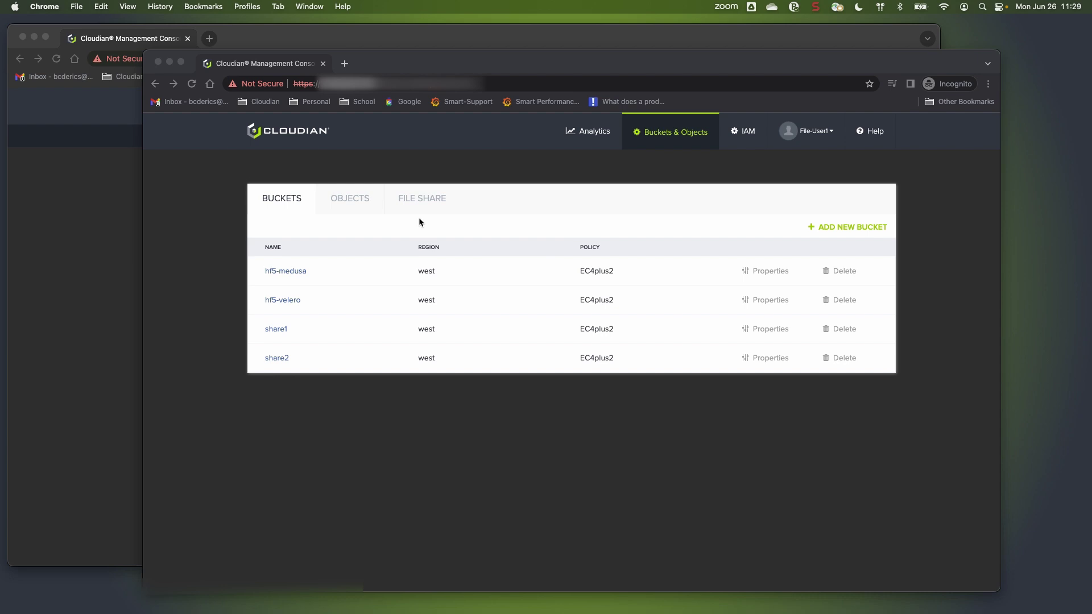
Step: Start a new file share on the File Share list and name it share2
left_click(423, 201)
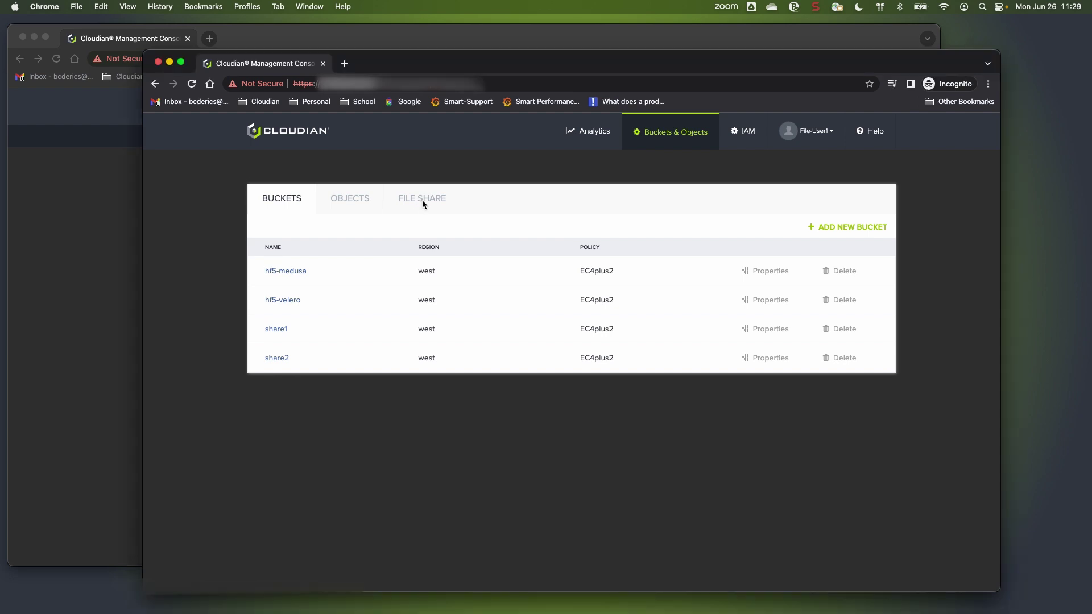
left_click(422, 201)
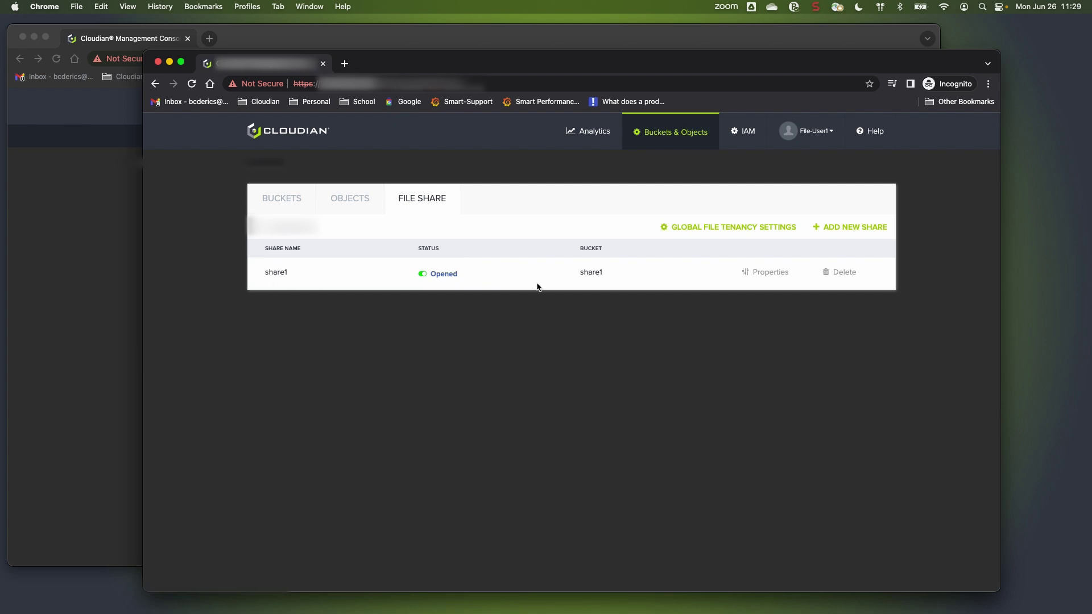
left_click(864, 231)
left_click(382, 277)
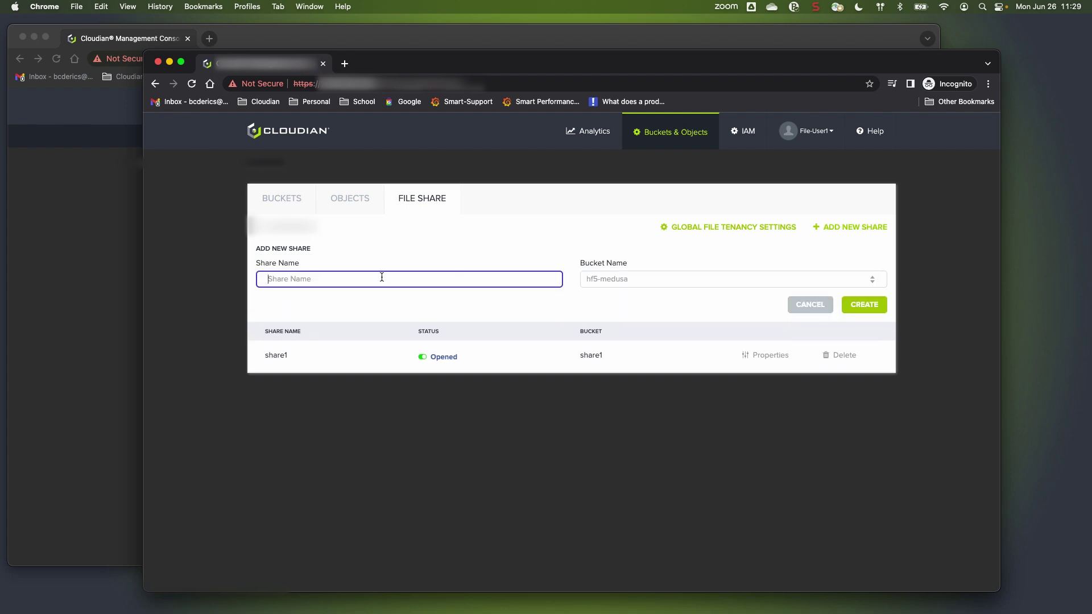
type("share3")
key("BackSpace")
type("2")
key("Tab")
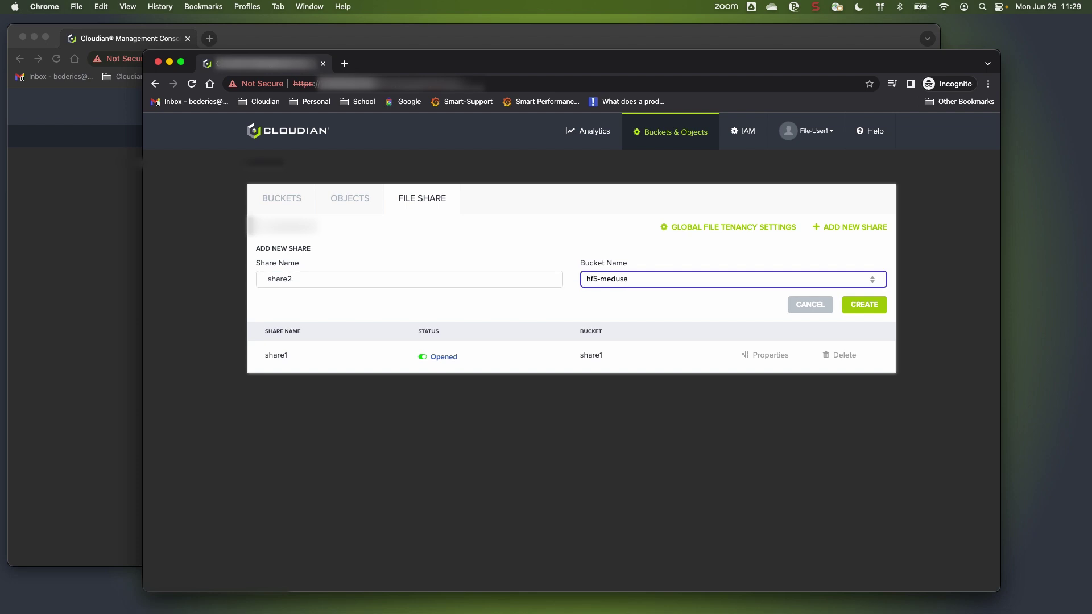
Step: Back the share with bucket share2, create it, reload, and switch it from Closed to Opened
left_click(657, 280)
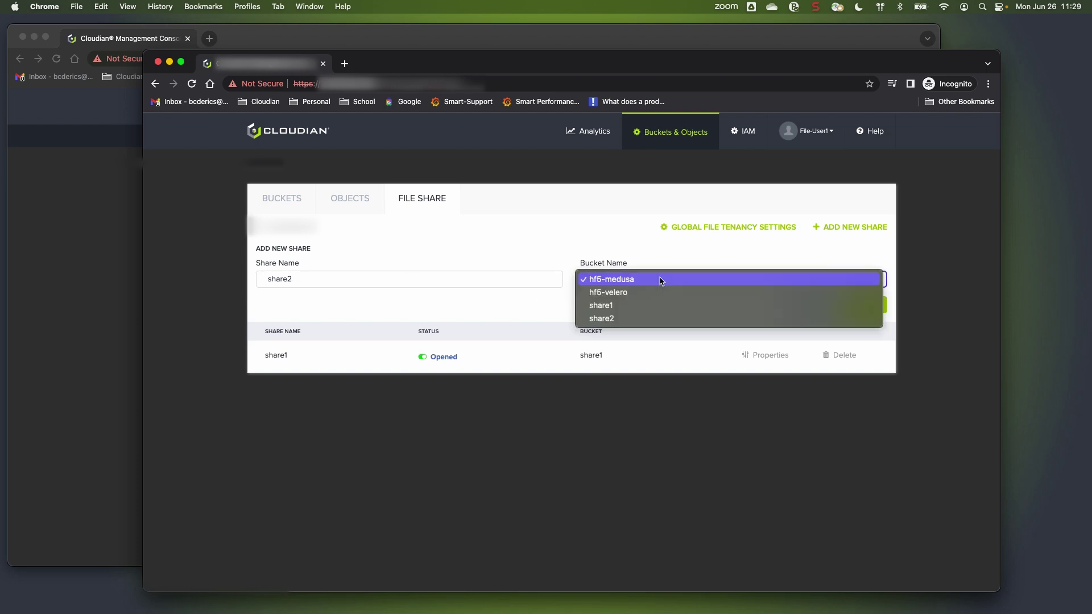
left_click(646, 319)
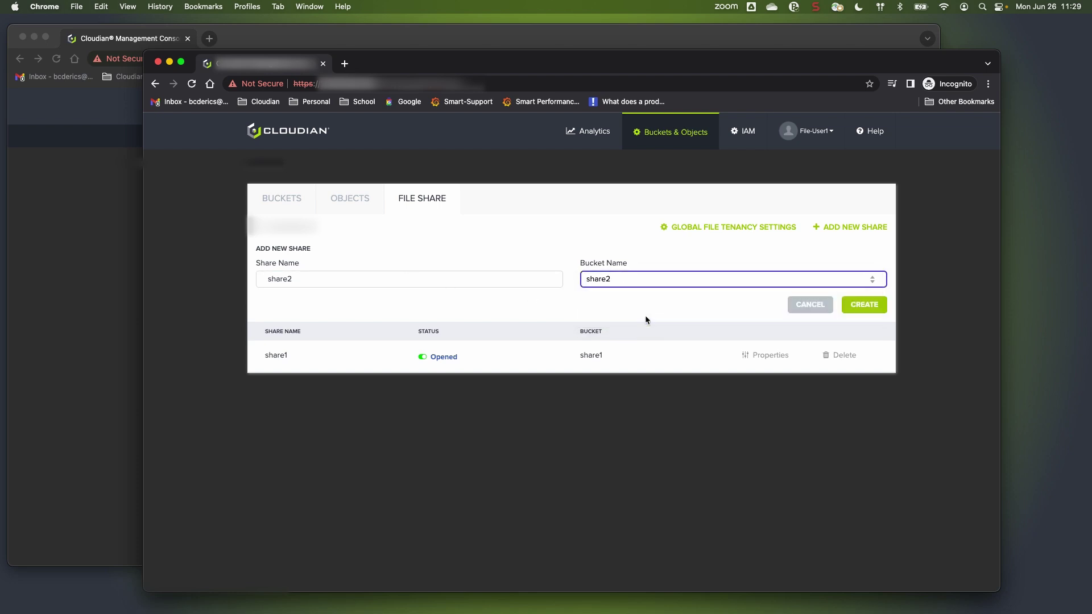
left_click(855, 306)
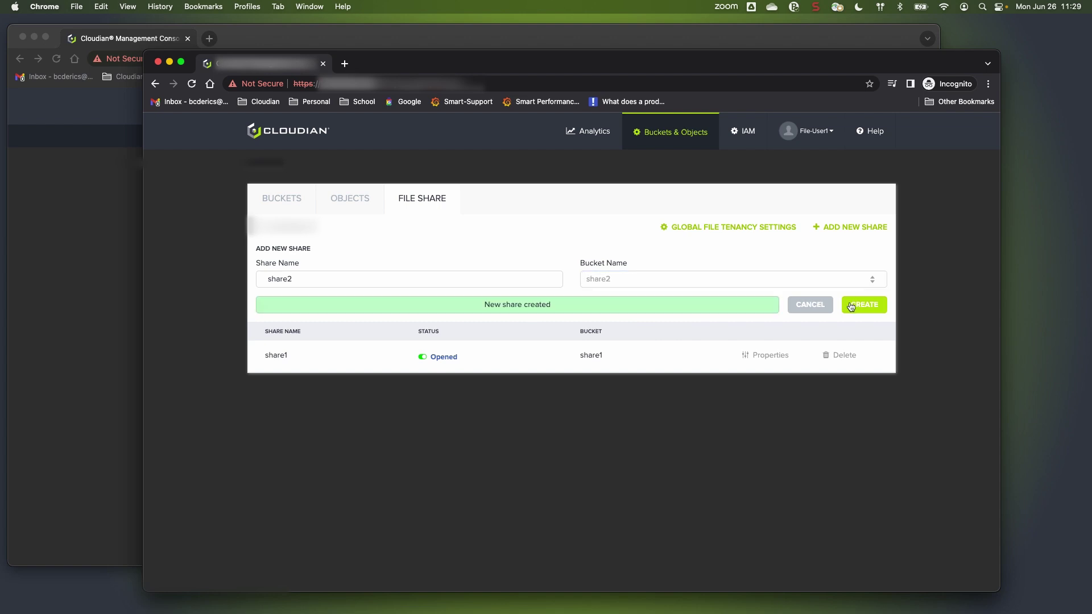
left_click(192, 84)
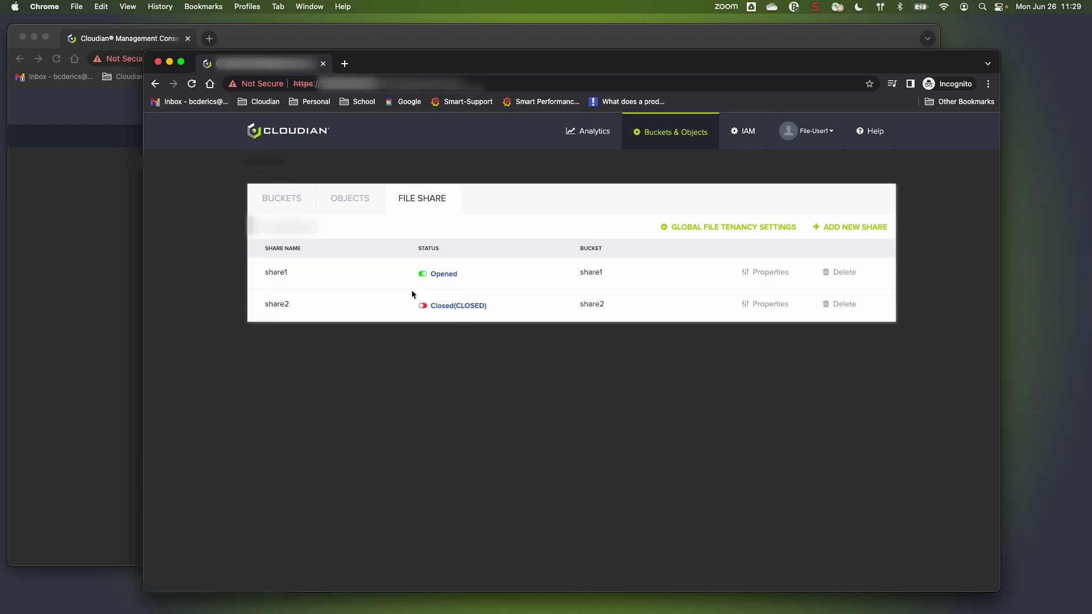
left_click(435, 308)
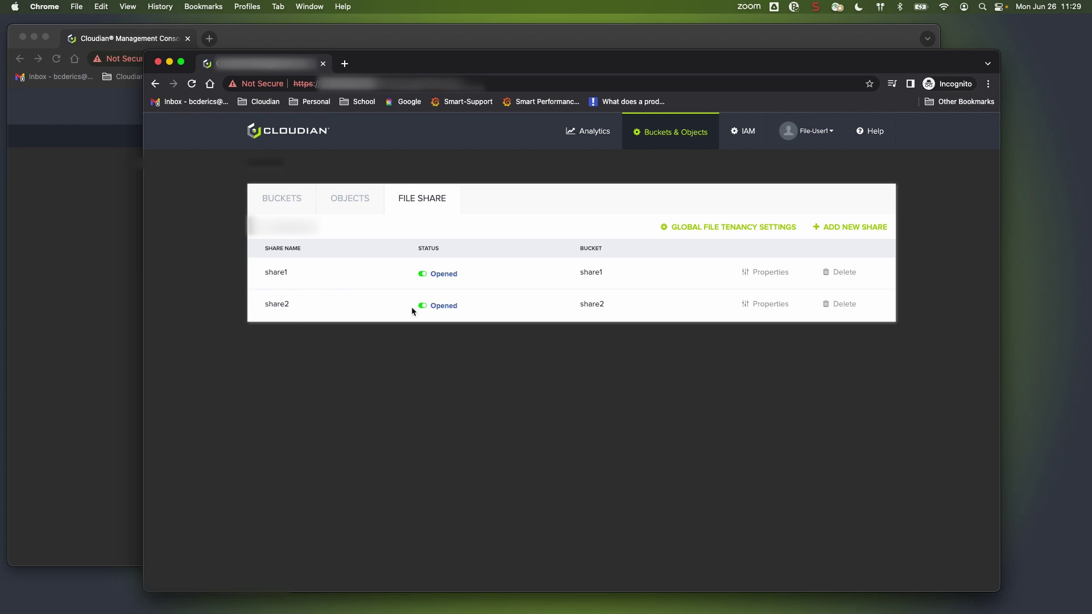
Step: Show global file tenancy settings and expand Storage (Read Part Size 100 MiB), DNS and Active Directory
left_click(723, 228)
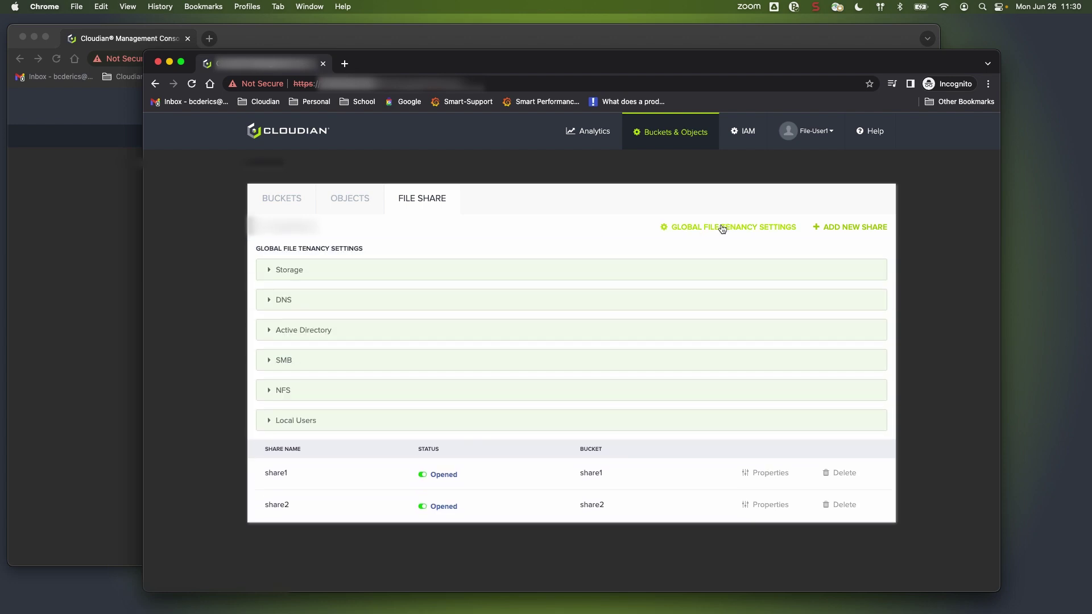
left_click(271, 272)
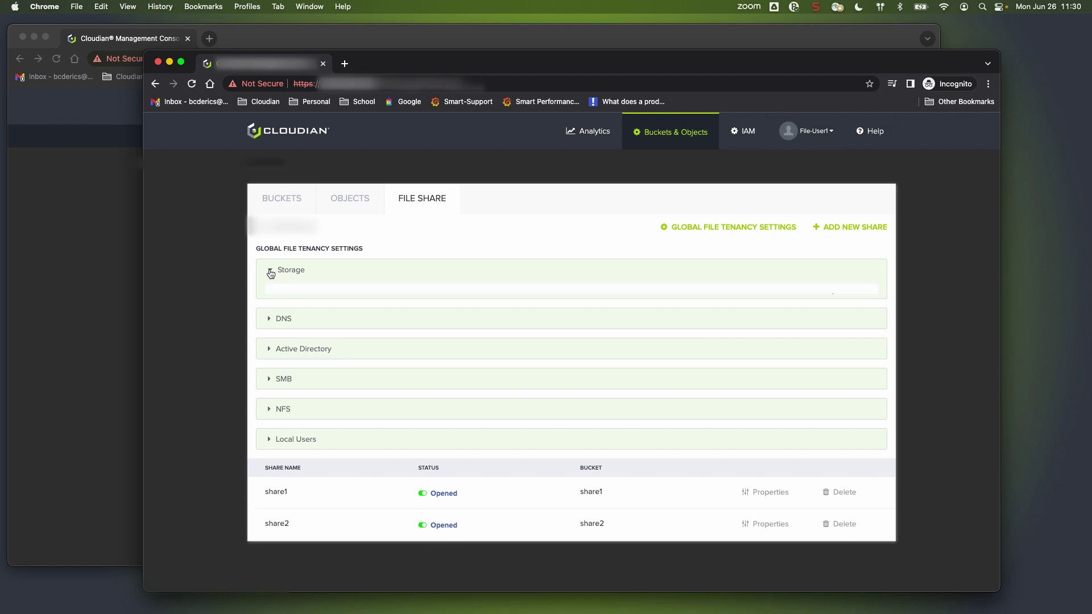
scroll(291, 307, "down", 3)
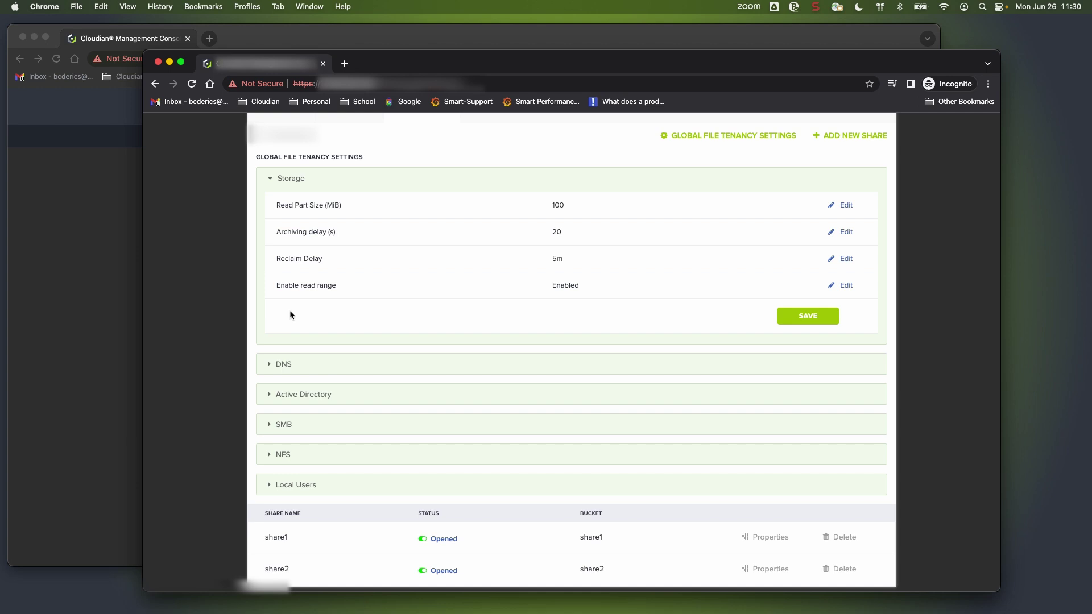
left_click(272, 364)
scroll(270, 360, "down", 5)
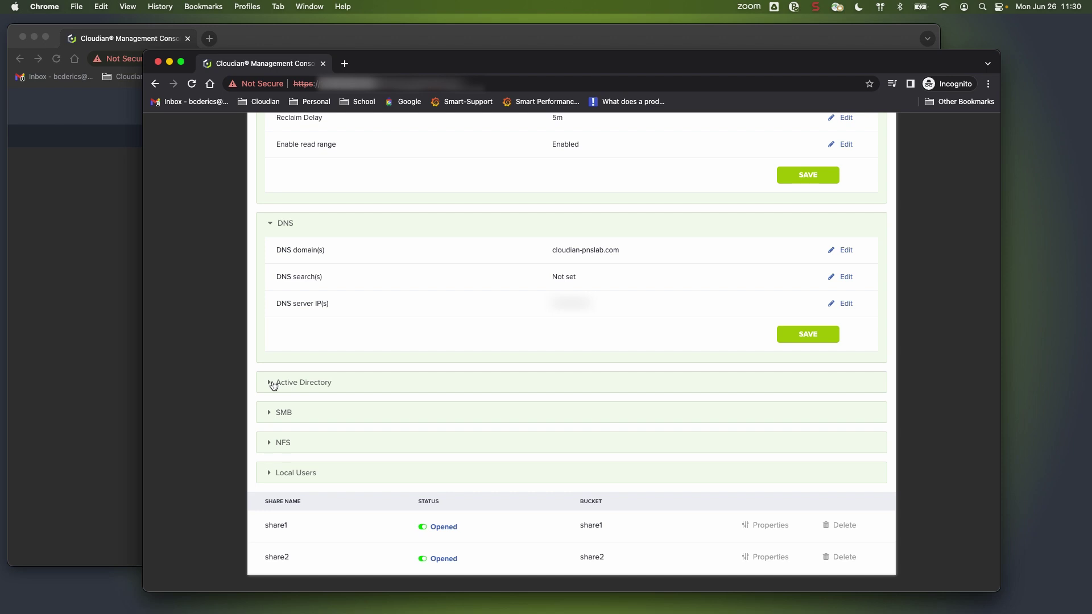
scroll(273, 384, "down", 1)
left_click(273, 383)
scroll(362, 387, "down", 3)
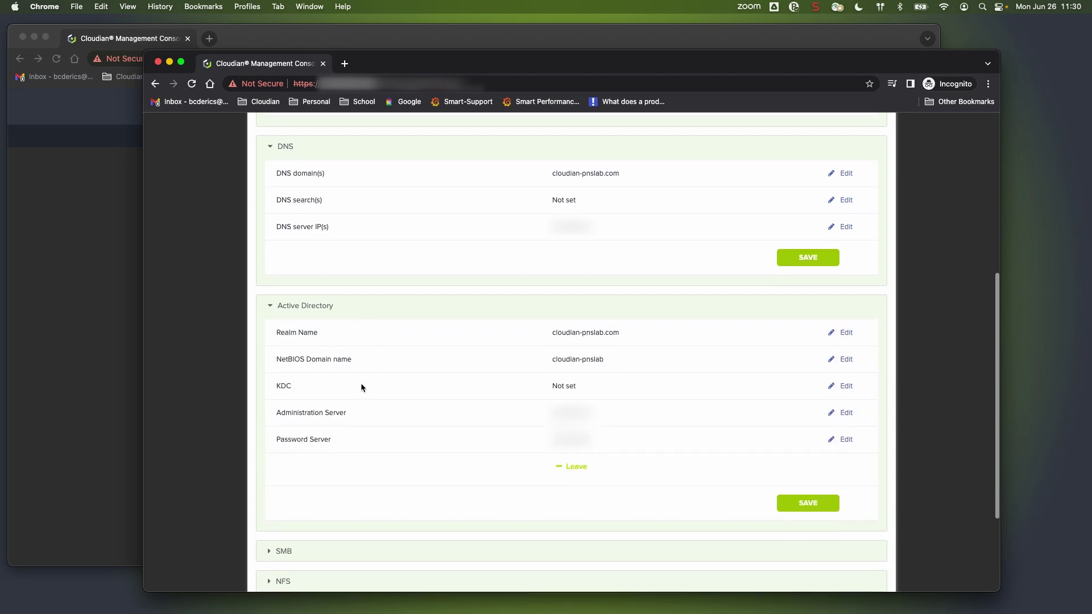
scroll(362, 388, "down", 3)
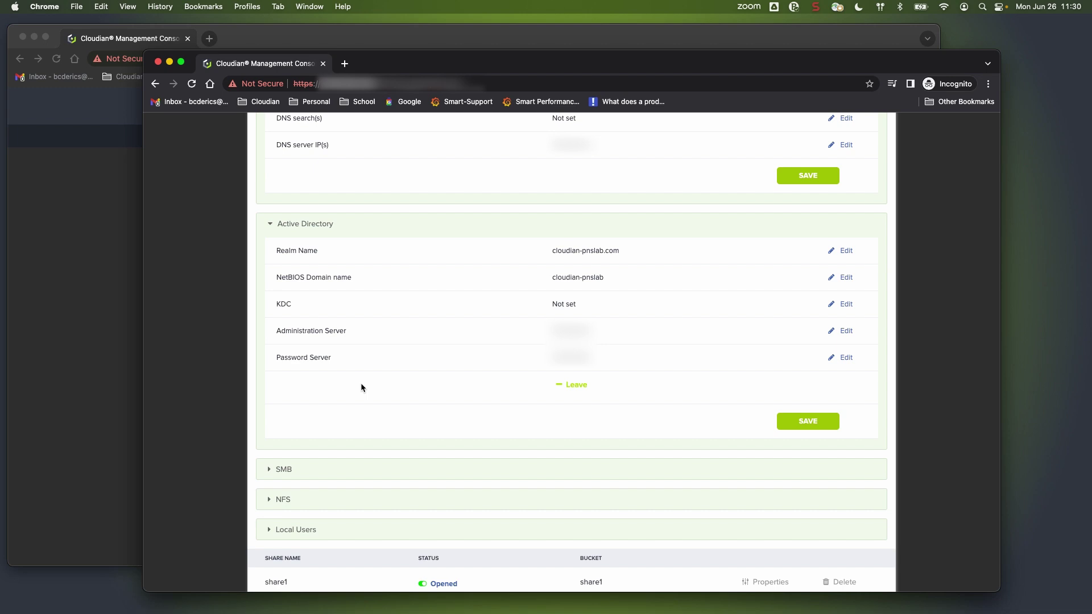
scroll(362, 387, "down", 2)
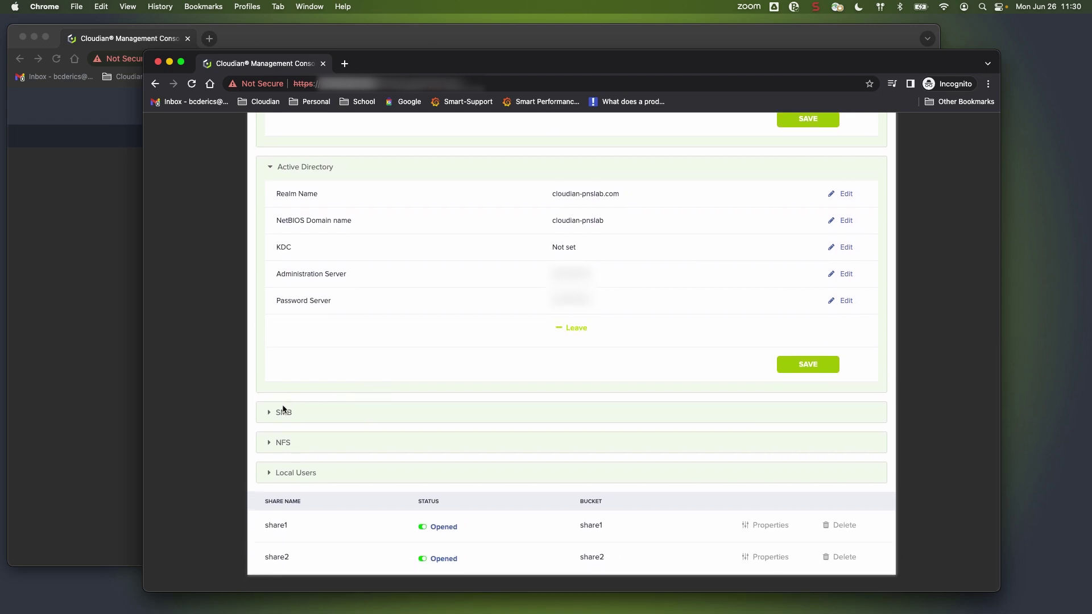
Step: Expand the SMB and NFS sections and add a new NFS client entry
left_click(284, 411)
scroll(281, 413, "down", 5)
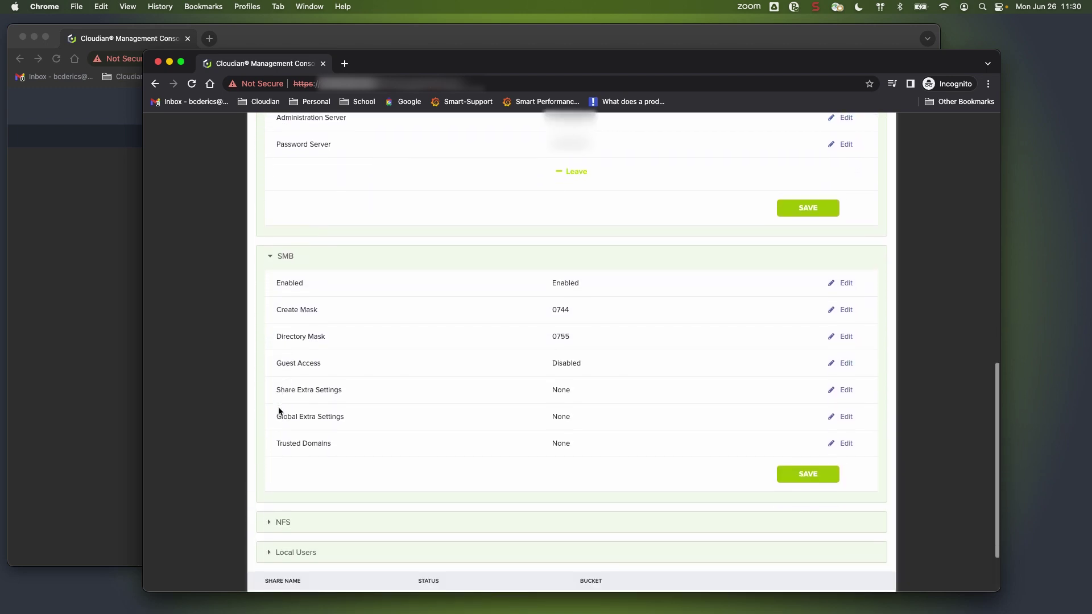
scroll(278, 407, "down", 3)
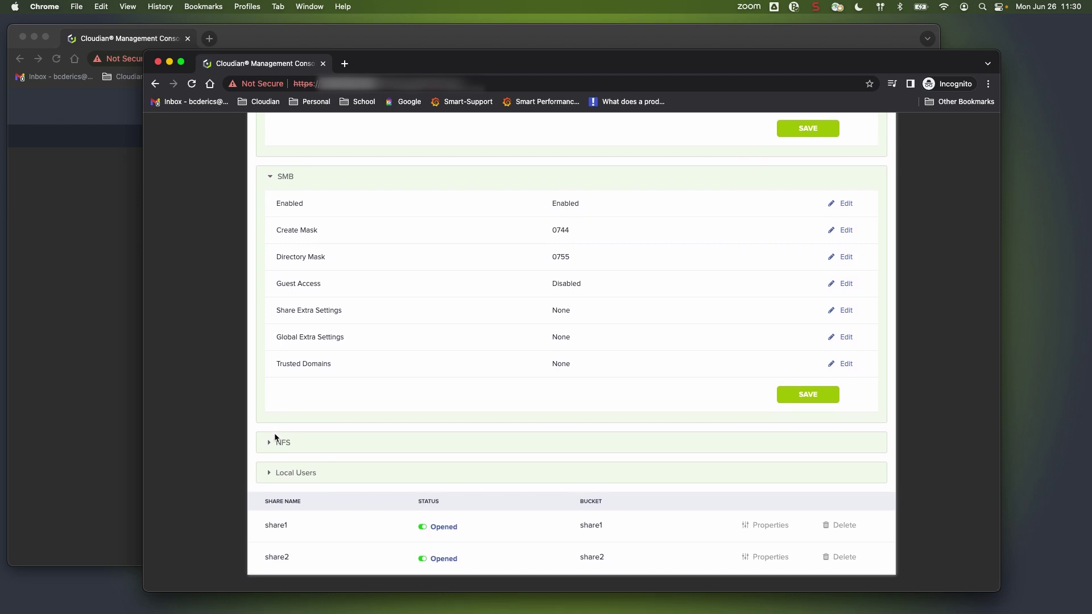
left_click(275, 440)
scroll(337, 418, "down", 6)
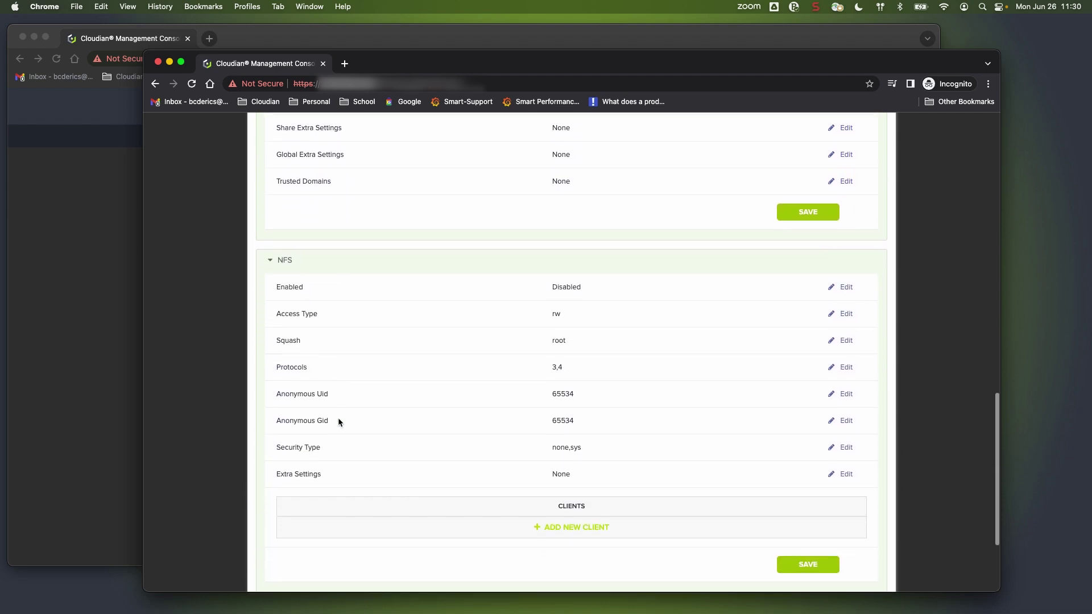
left_click(544, 500)
scroll(540, 483, "down", 2)
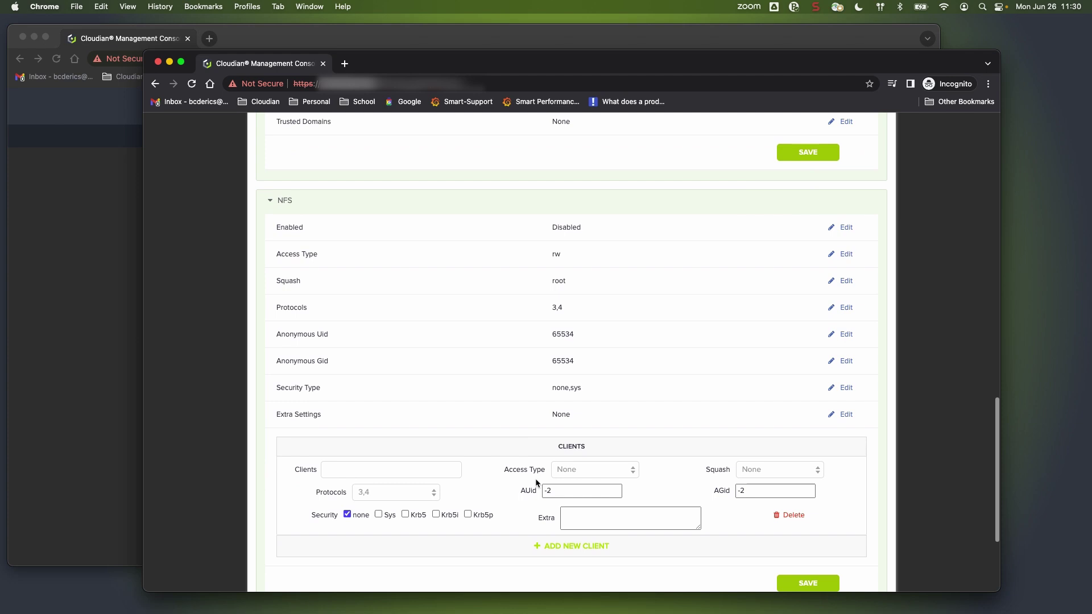
scroll(536, 482, "down", 4)
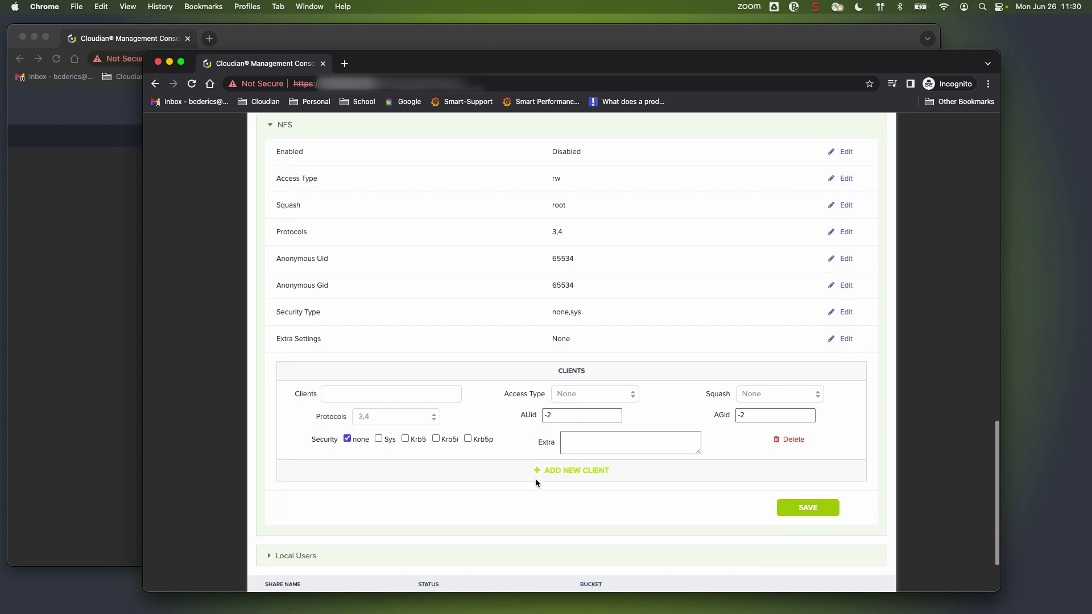
scroll(536, 482, "down", 4)
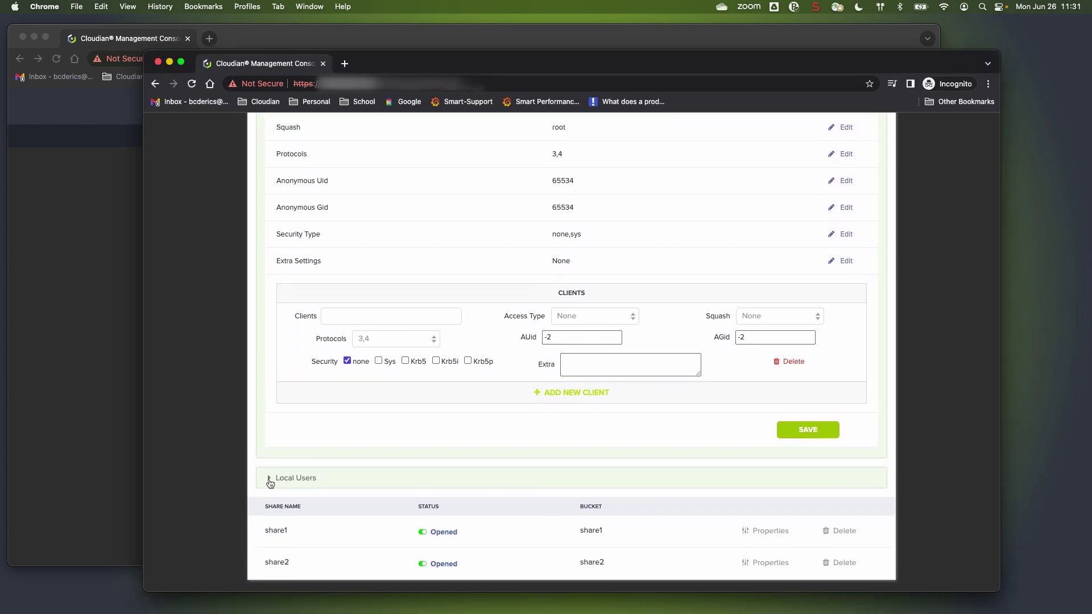
Step: Expand Local Users and look through its groups and users
left_click(270, 481)
scroll(269, 483, "down", 4)
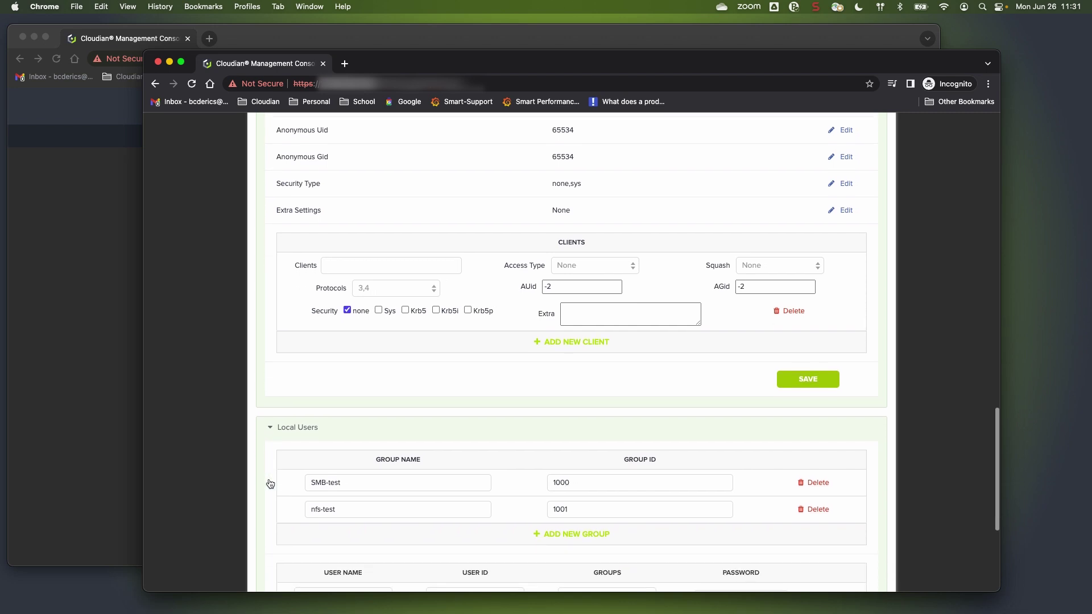
scroll(269, 480, "down", 4)
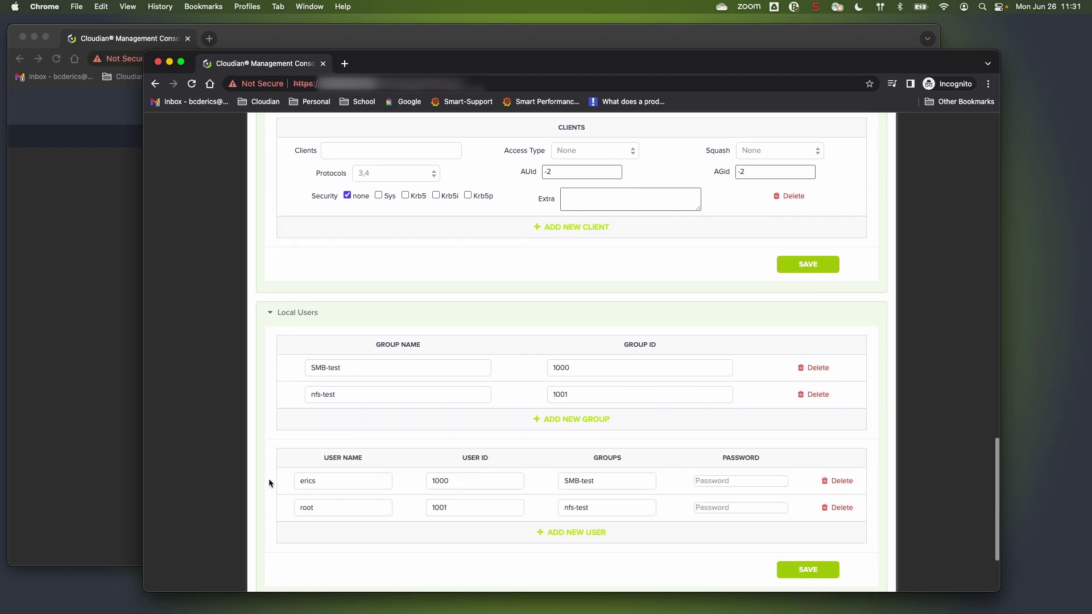
scroll(269, 482, "up", 8)
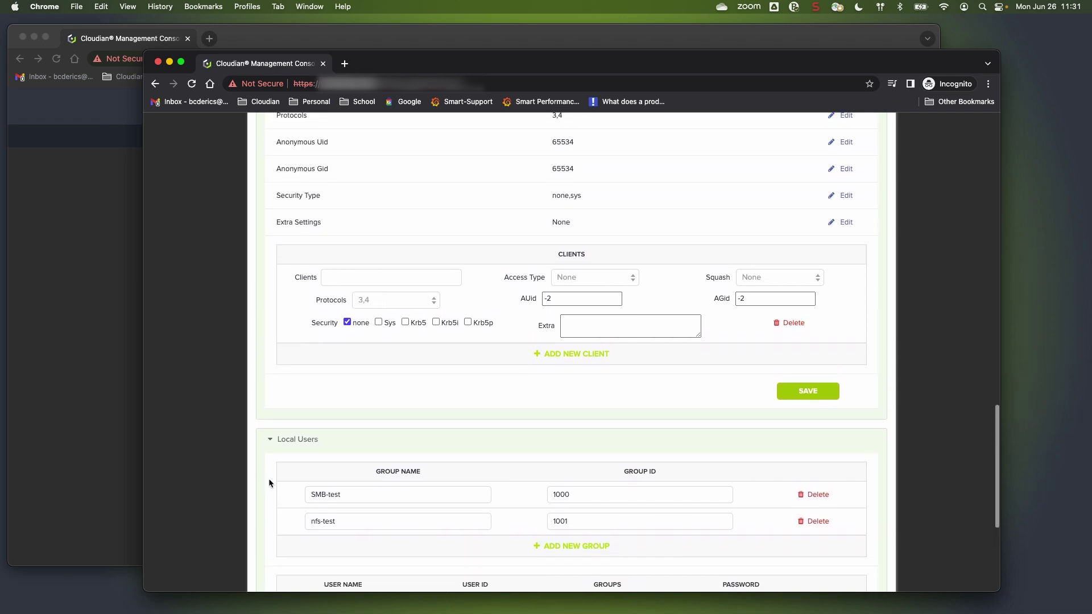
scroll(268, 479, "down", 12)
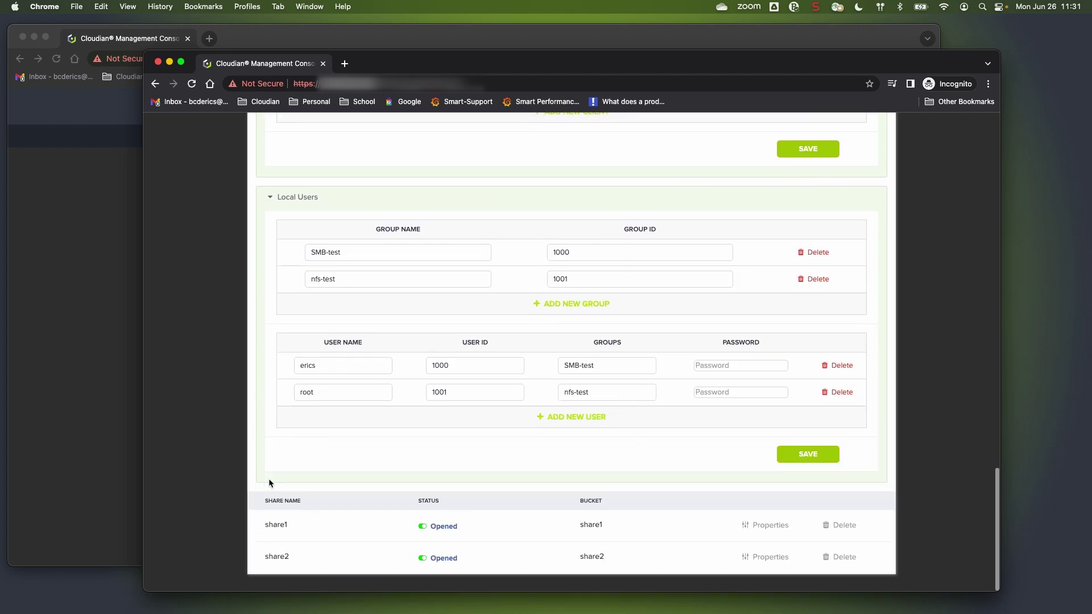
scroll(269, 479, "up", 20)
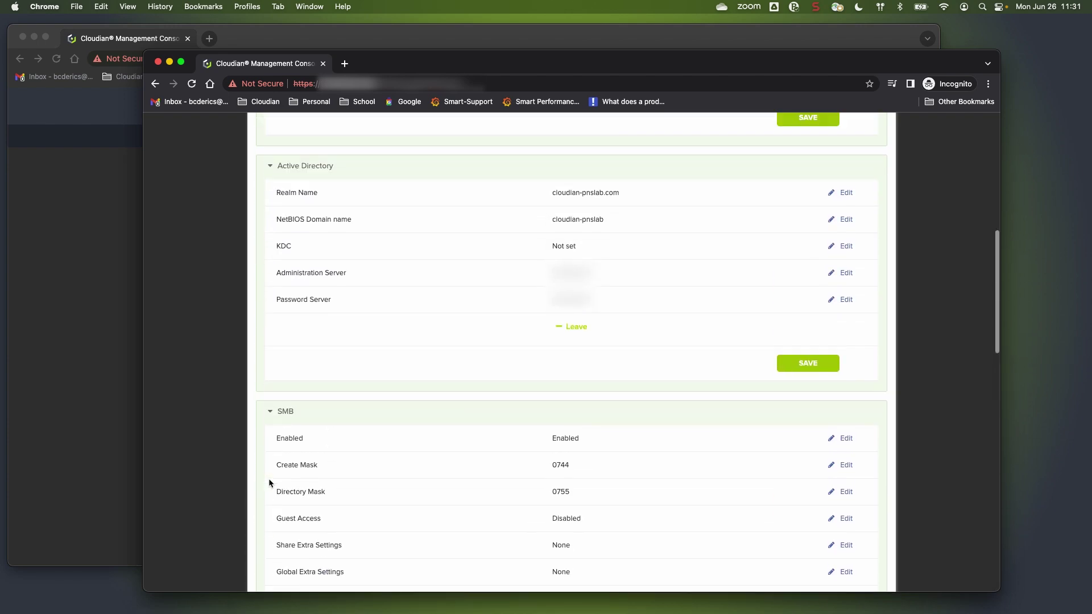
scroll(664, 237, "up", 8)
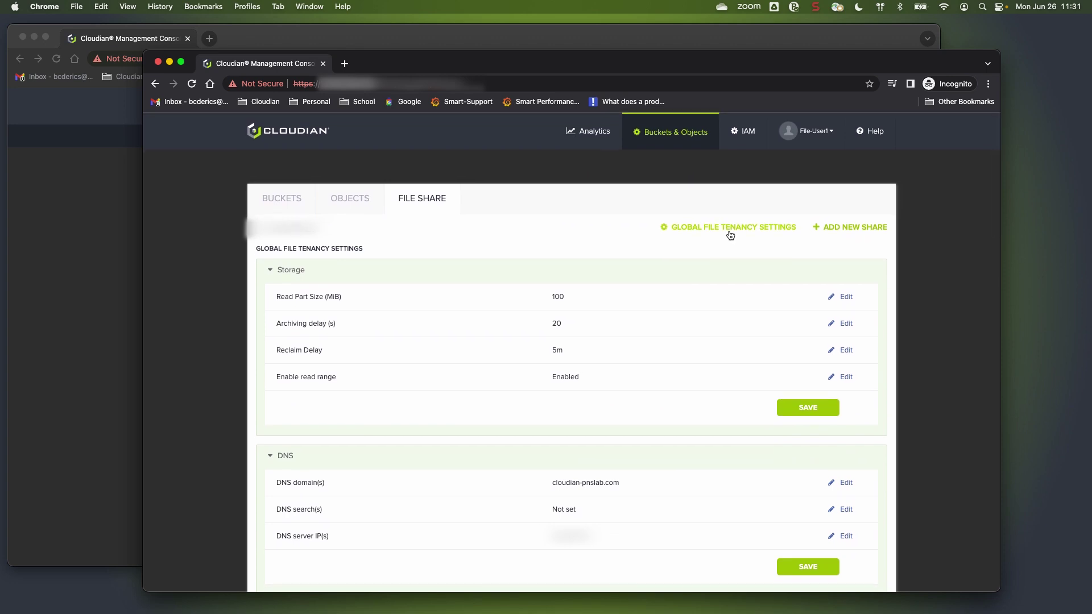
Step: Hide the global settings, open share2's properties and review its S3 and SMB settings
left_click(729, 229)
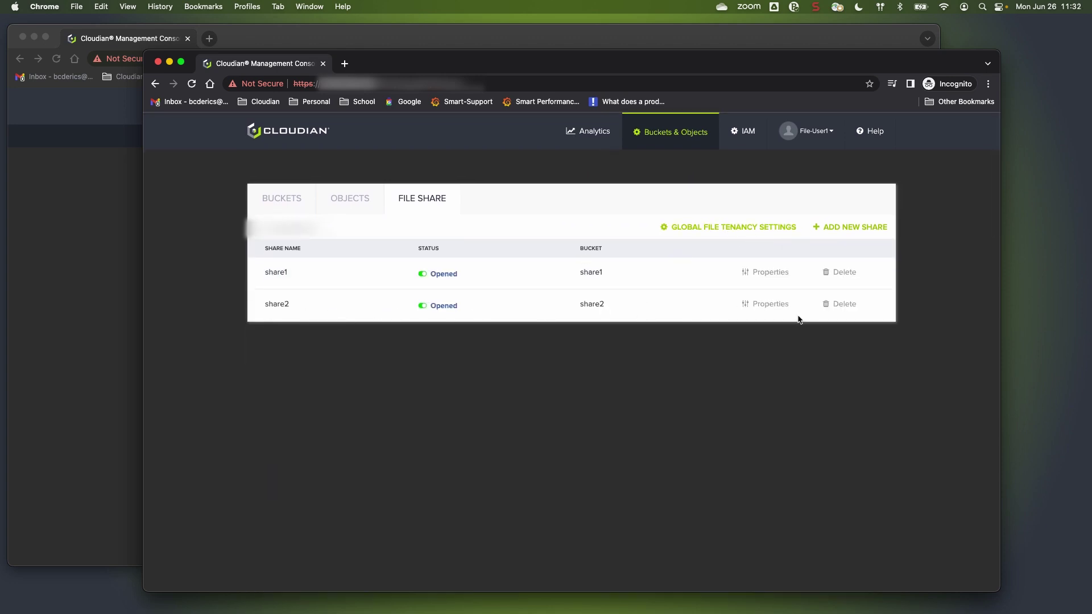
left_click(767, 305)
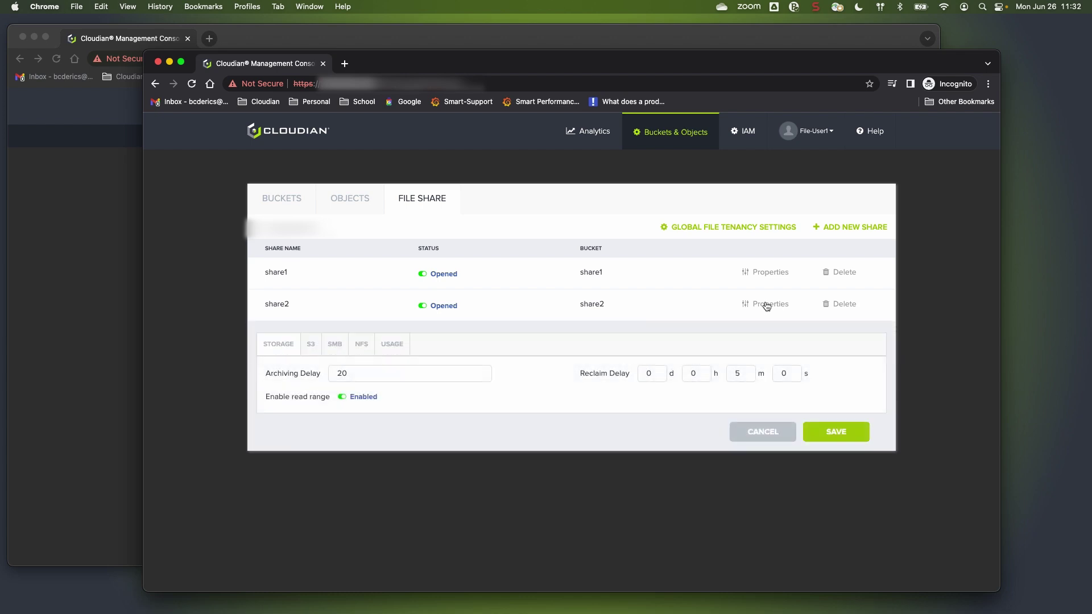
left_click(311, 346)
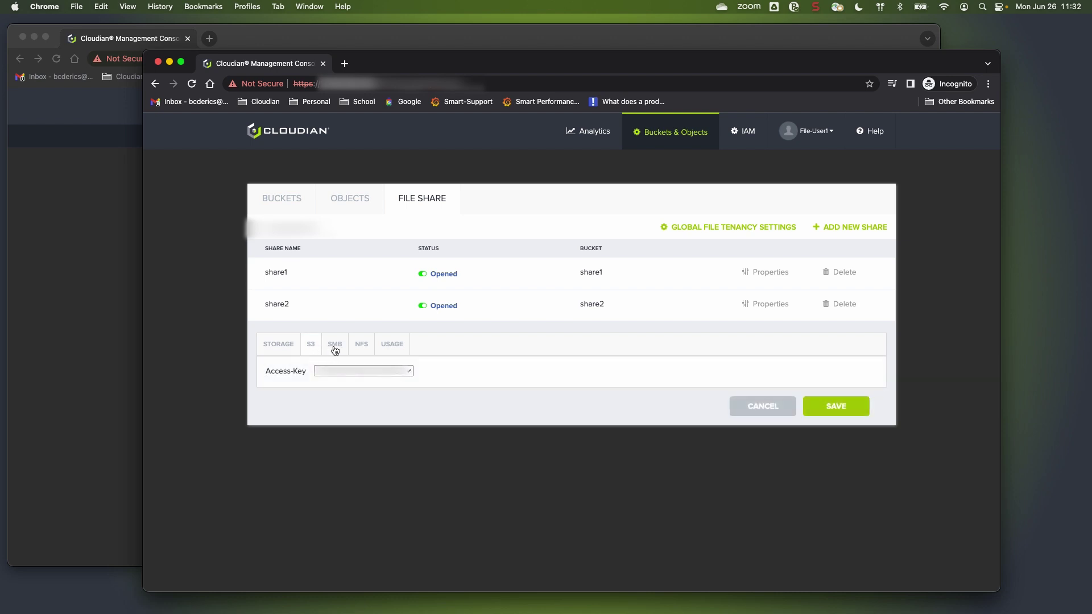
left_click(335, 348)
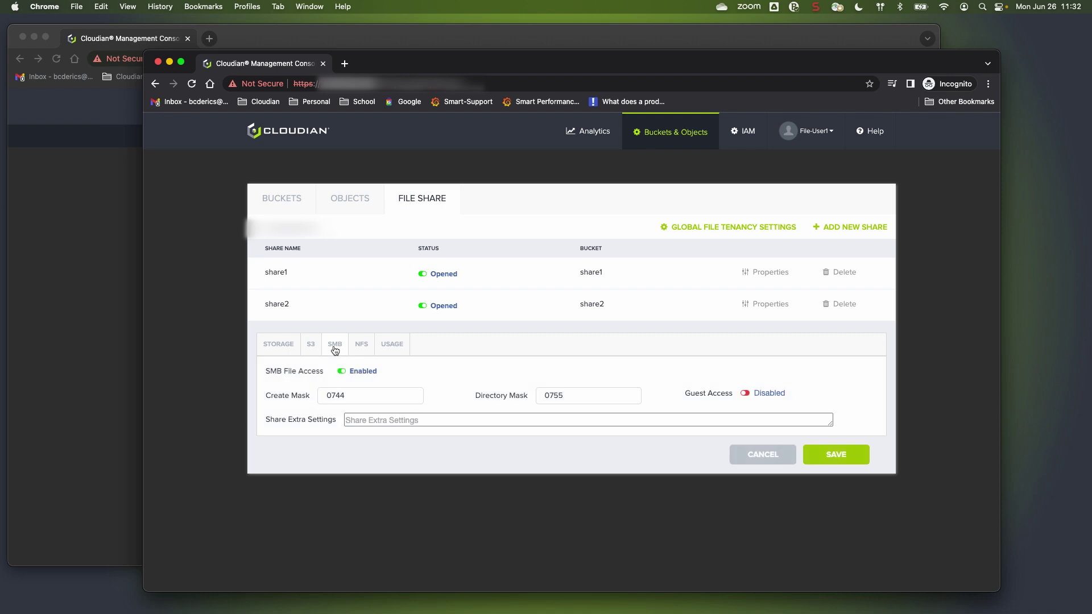
Step: Enable NFS file access for share2 with an access type, then check usage showing 0 files, 0B
left_click(362, 348)
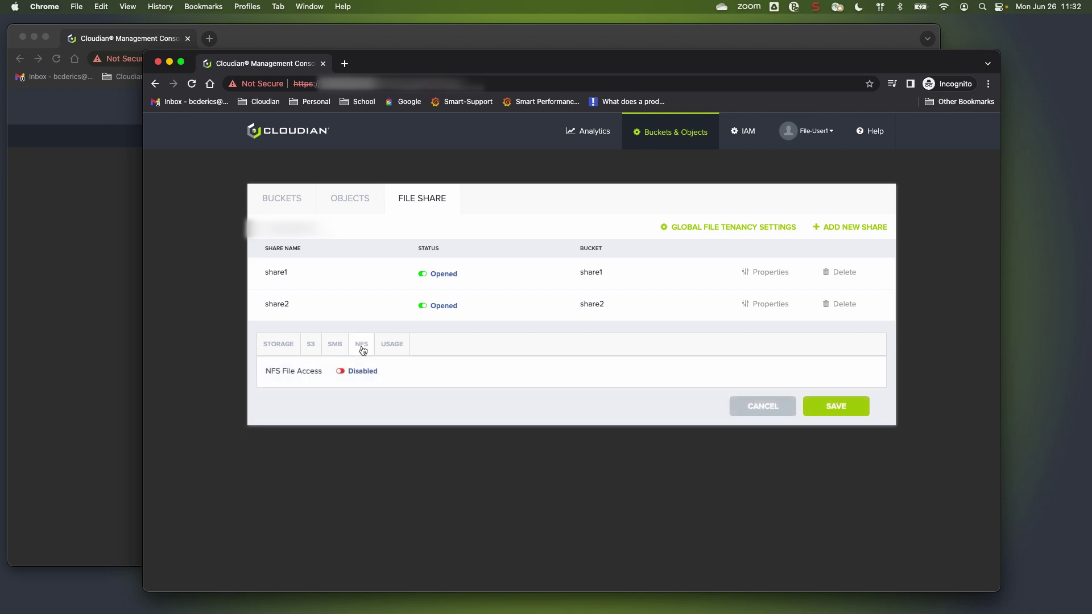
left_click(357, 370)
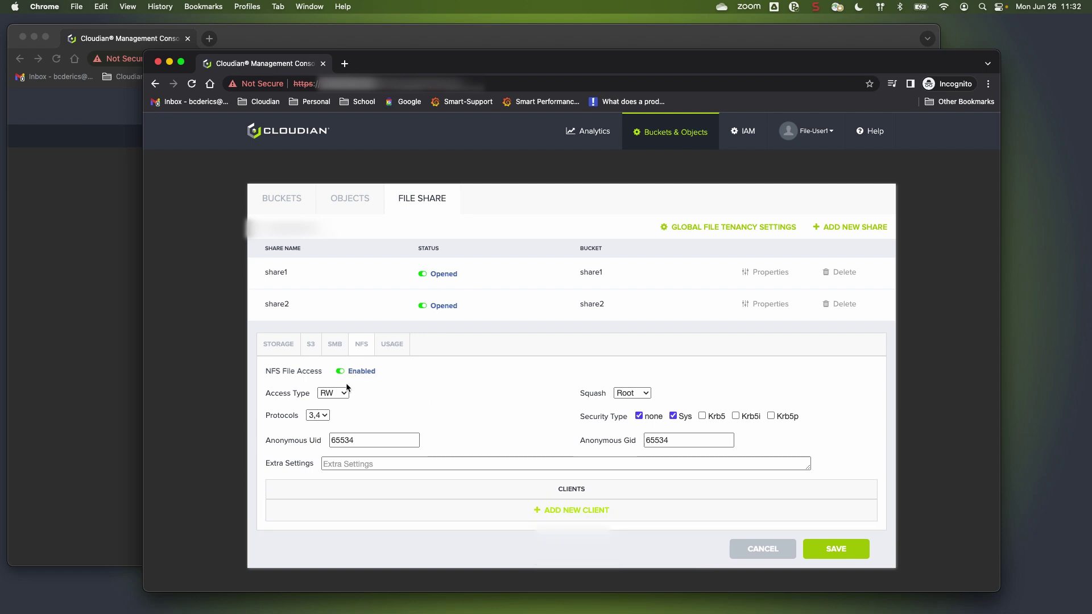
left_click(345, 394)
left_click(340, 405)
left_click(391, 351)
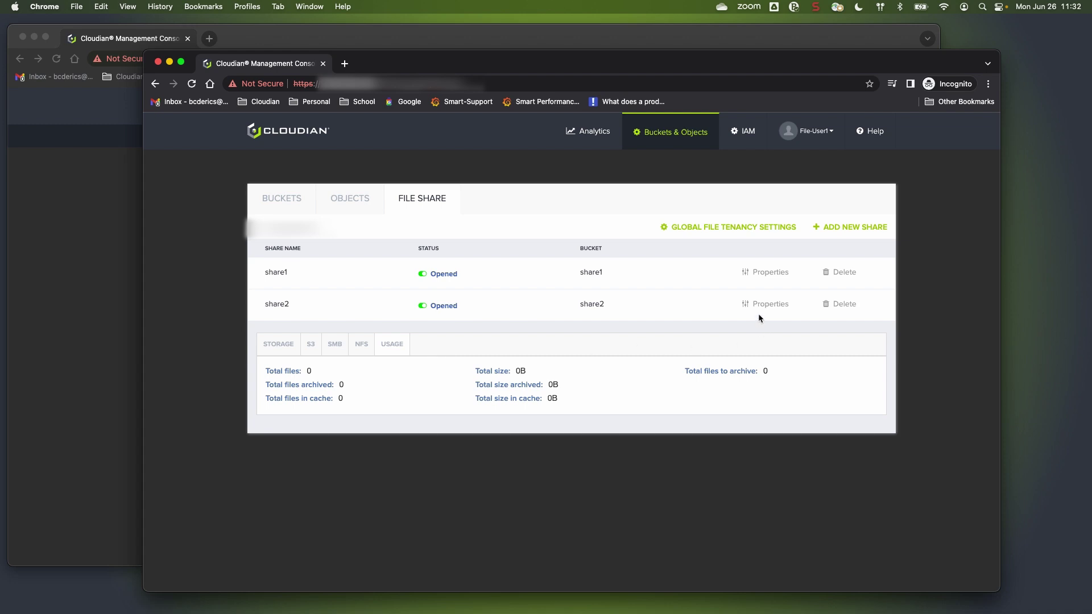
Step: Switch to the remote Windows desktop and open the share2 folder on the server
key("super+Tab")
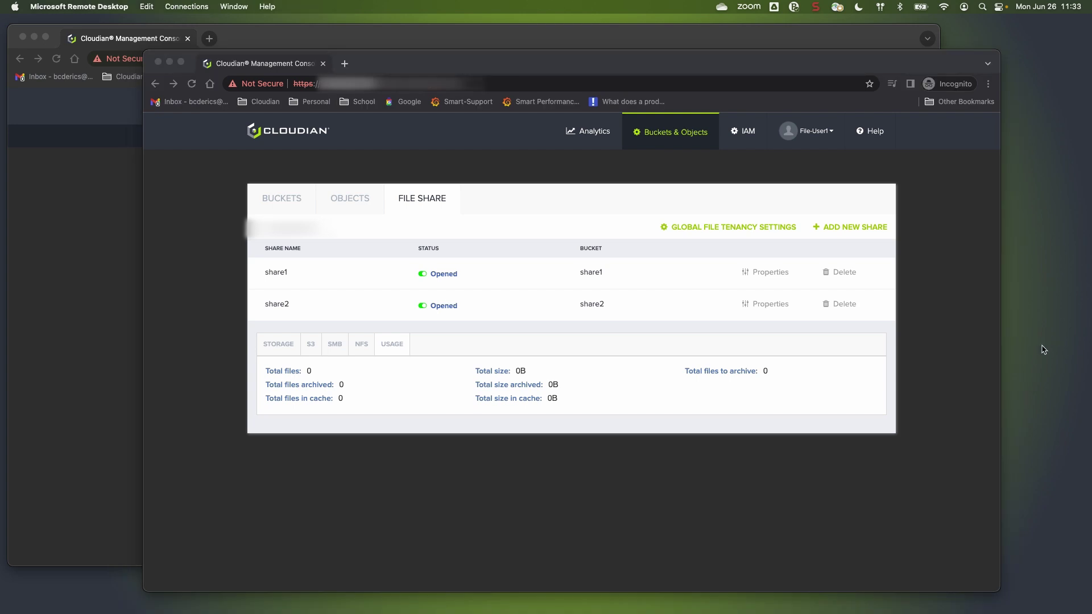
key("ctrl+Right")
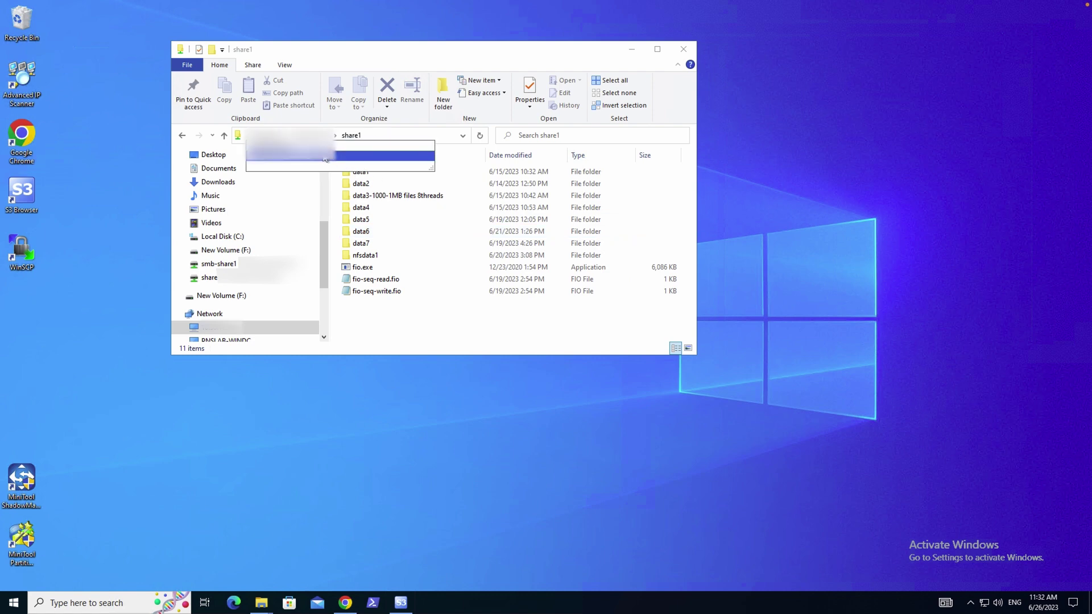
key("Return")
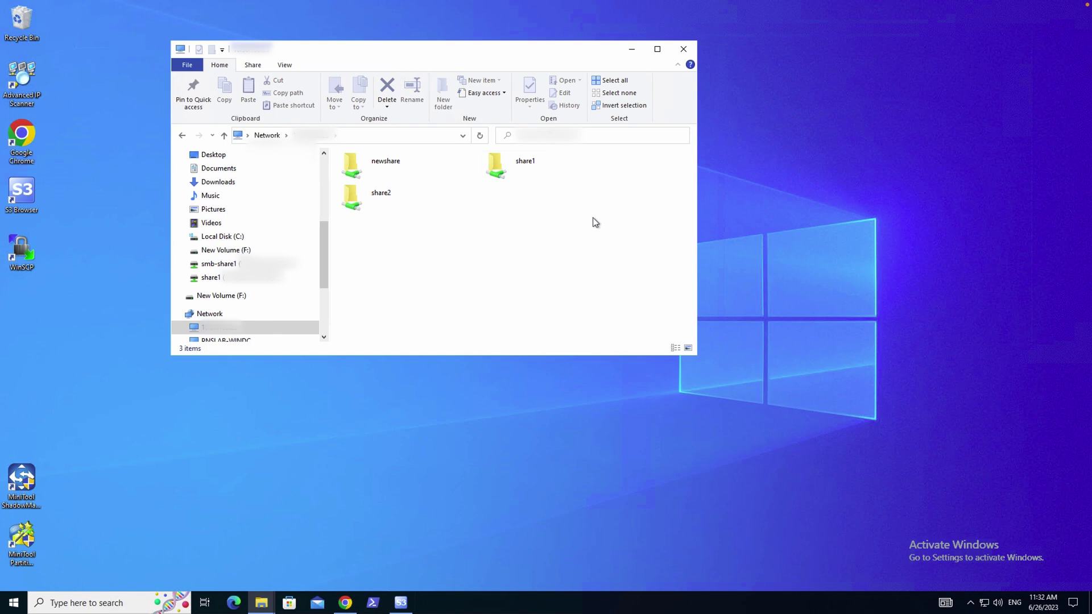
double_click(400, 200)
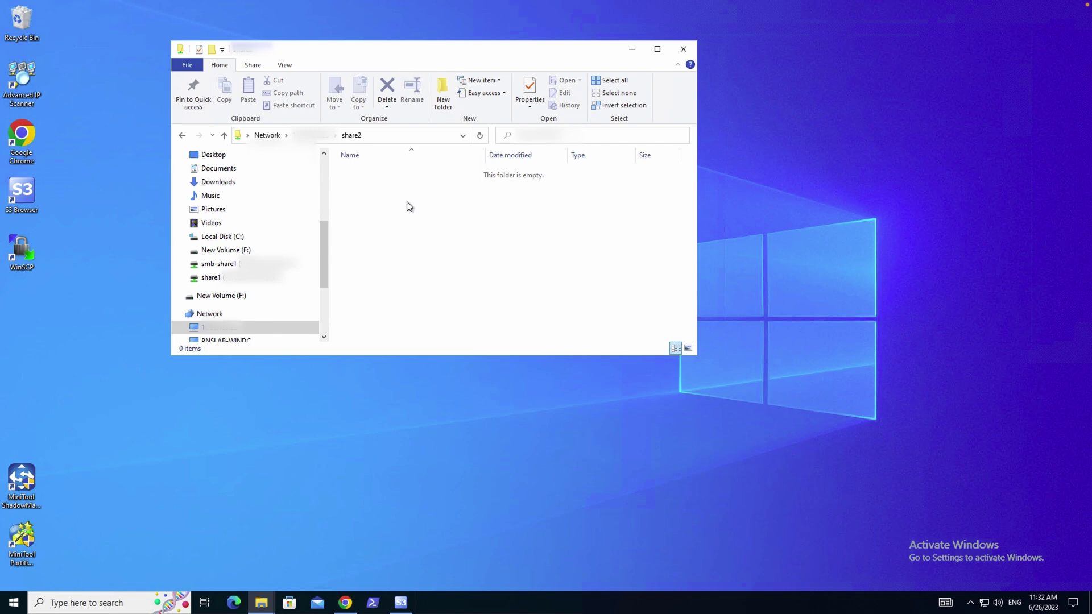
Step: Create a new text document in share2 named testfile.txt
right_click(407, 202)
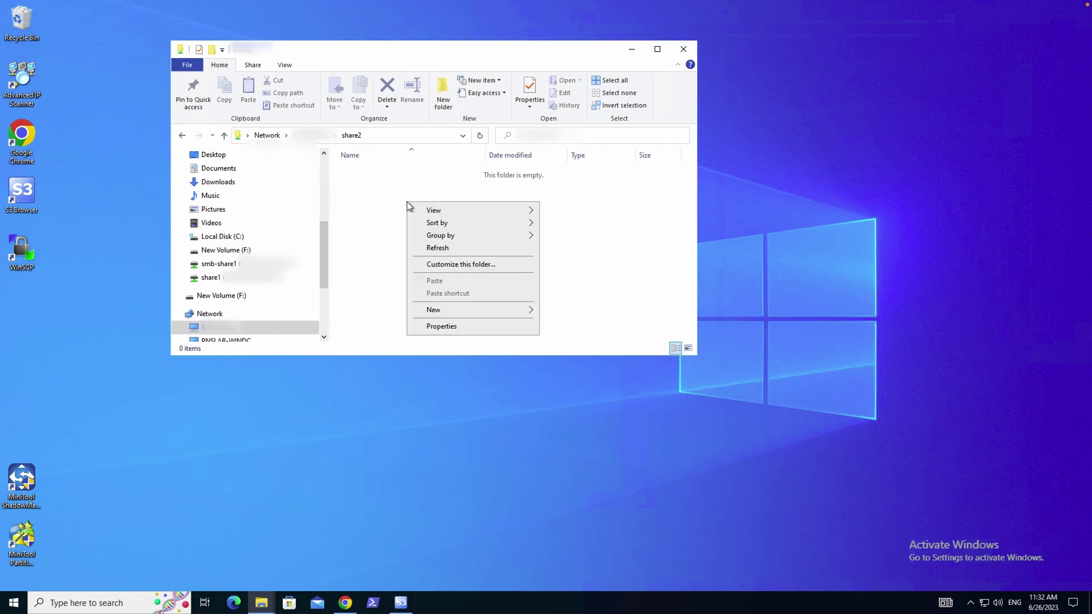
mouse_move(455, 310)
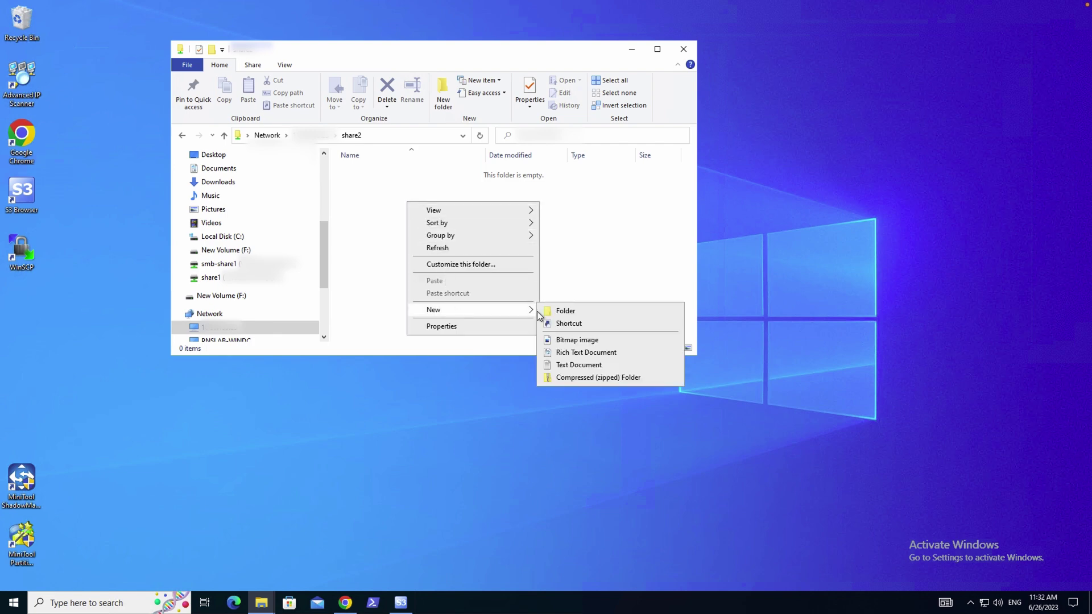
left_click(583, 365)
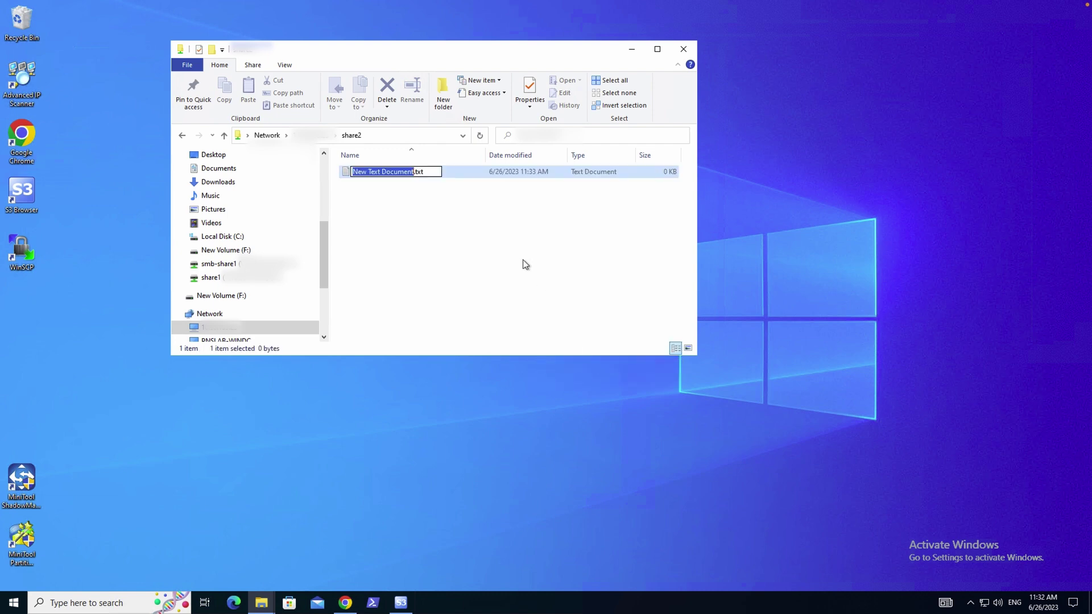
type("testfile")
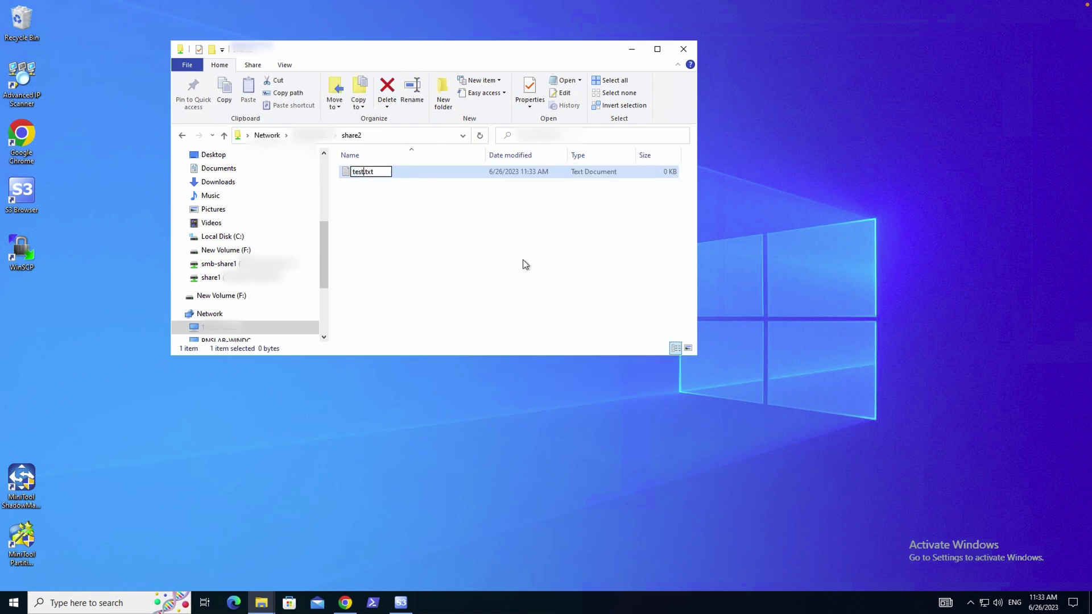
key("ctrl+z")
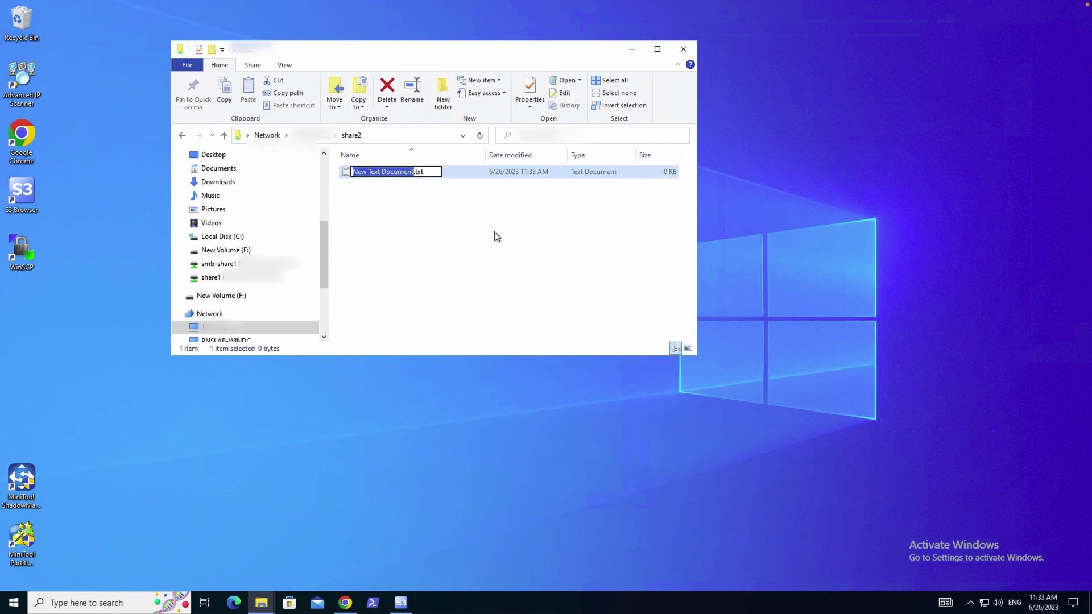
type("testfile")
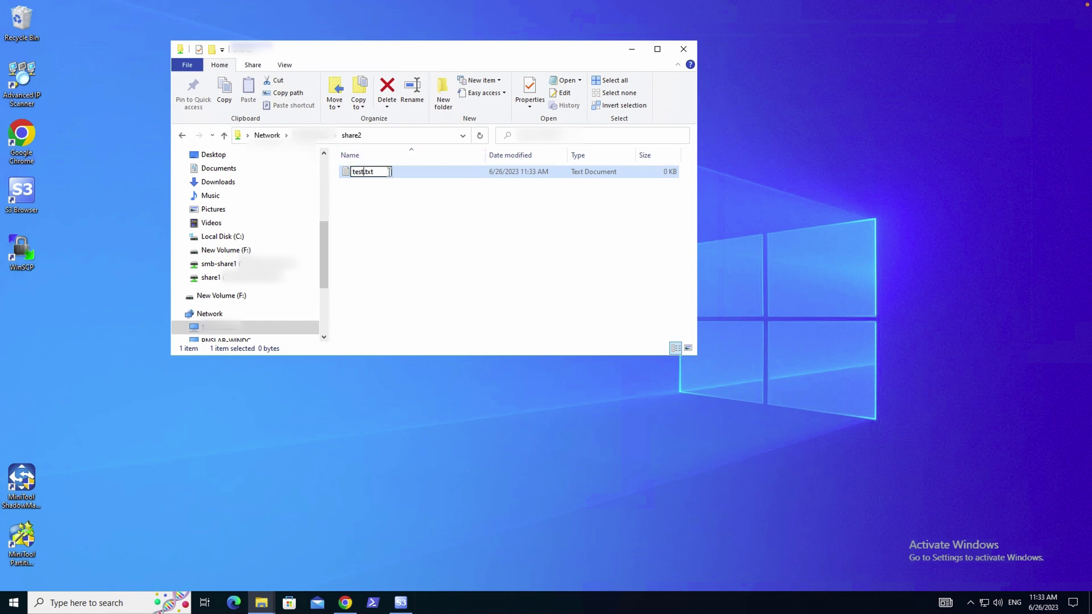
key("Return")
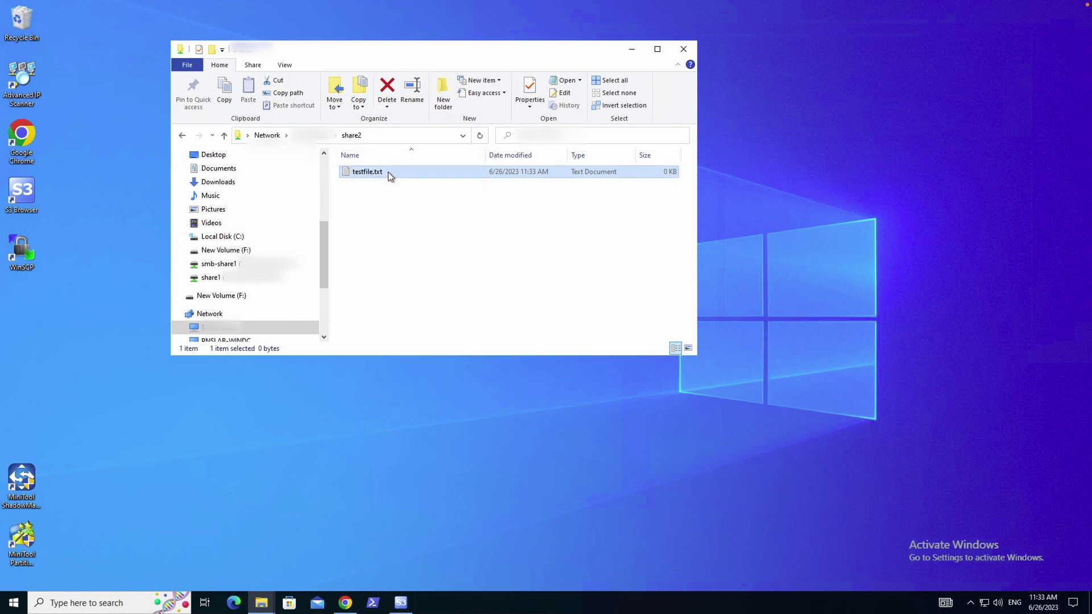
Step: Write 'This is a test file' into testfile.txt in Notepad, save it and close Notepad
double_click(388, 172)
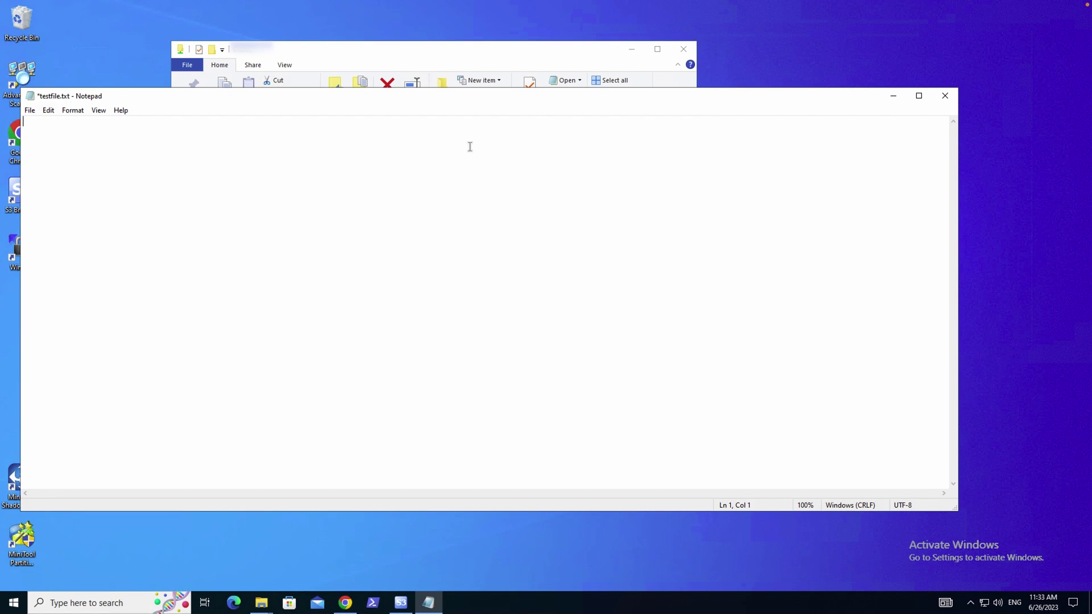
type("This is a test fi")
type("le")
left_click(30, 110)
left_click(48, 160)
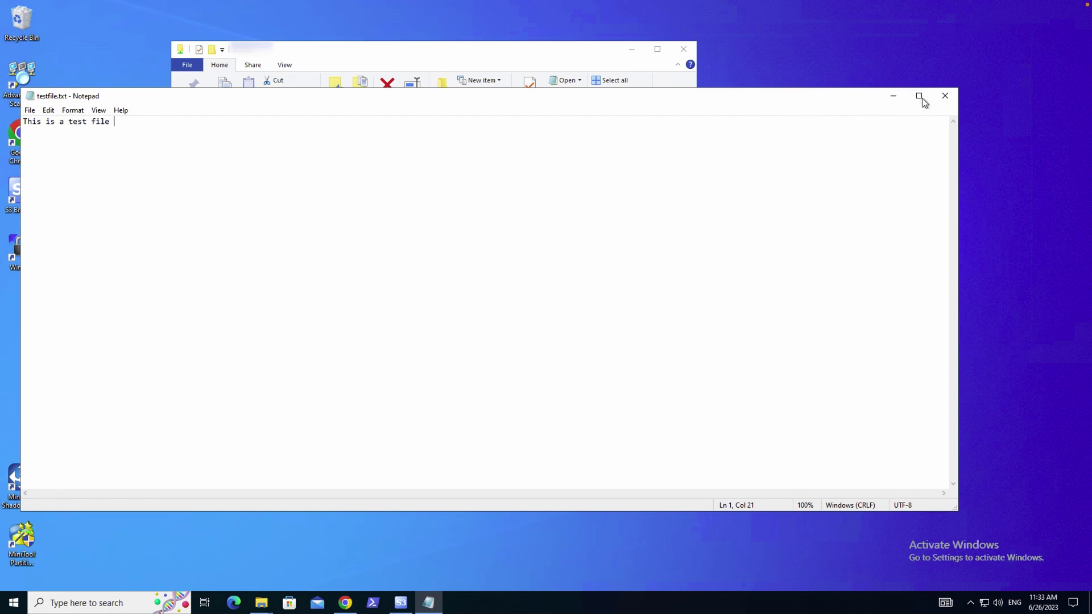
left_click(945, 95)
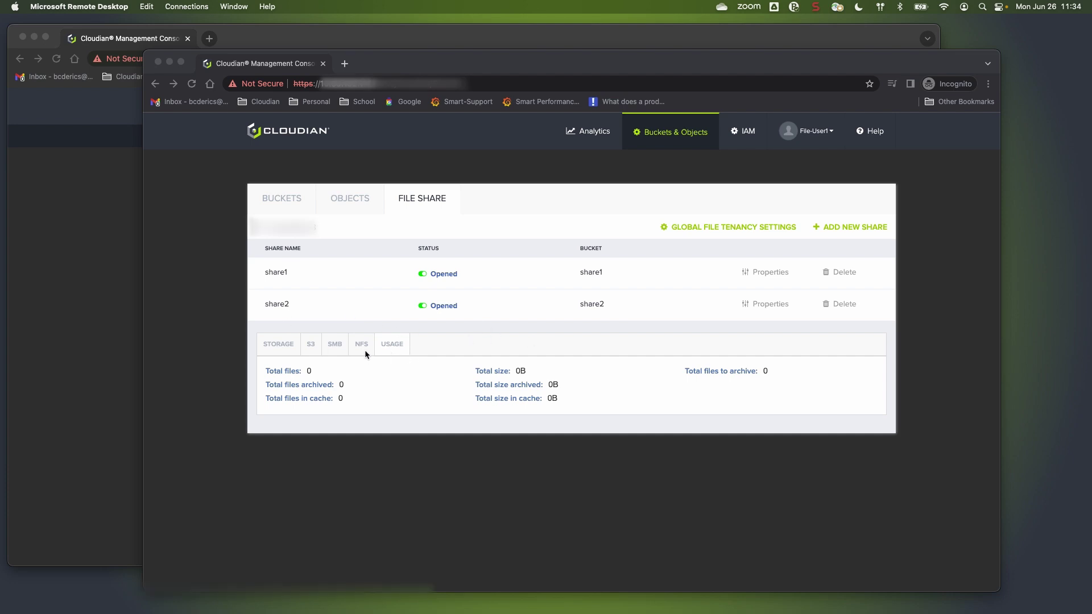
Step: Reload the file share list and view share2's usage, now 1 file and 20B cached
left_click(192, 84)
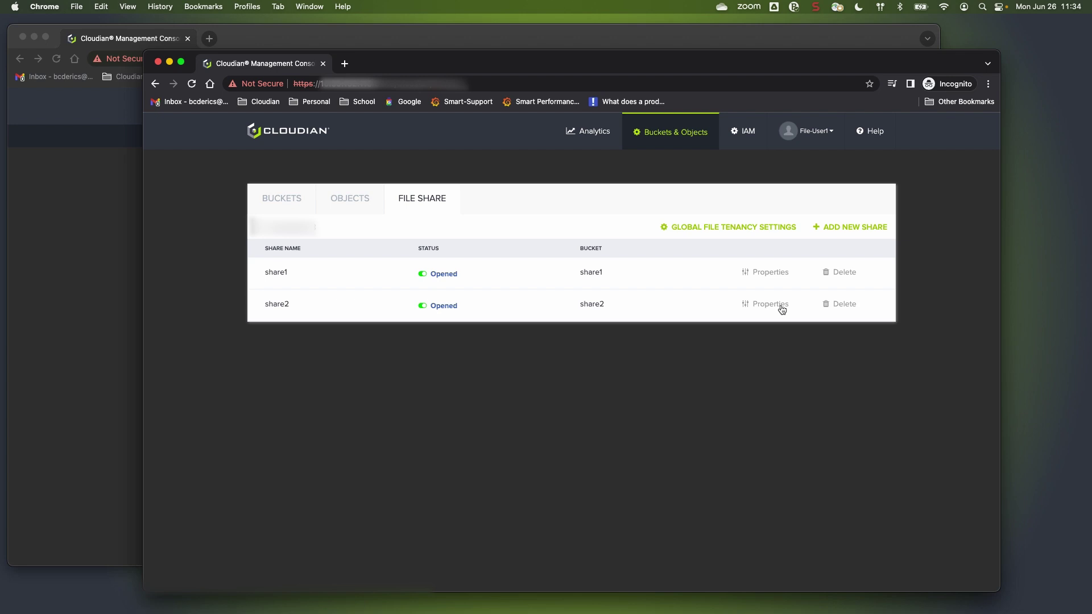
left_click(771, 305)
left_click(405, 344)
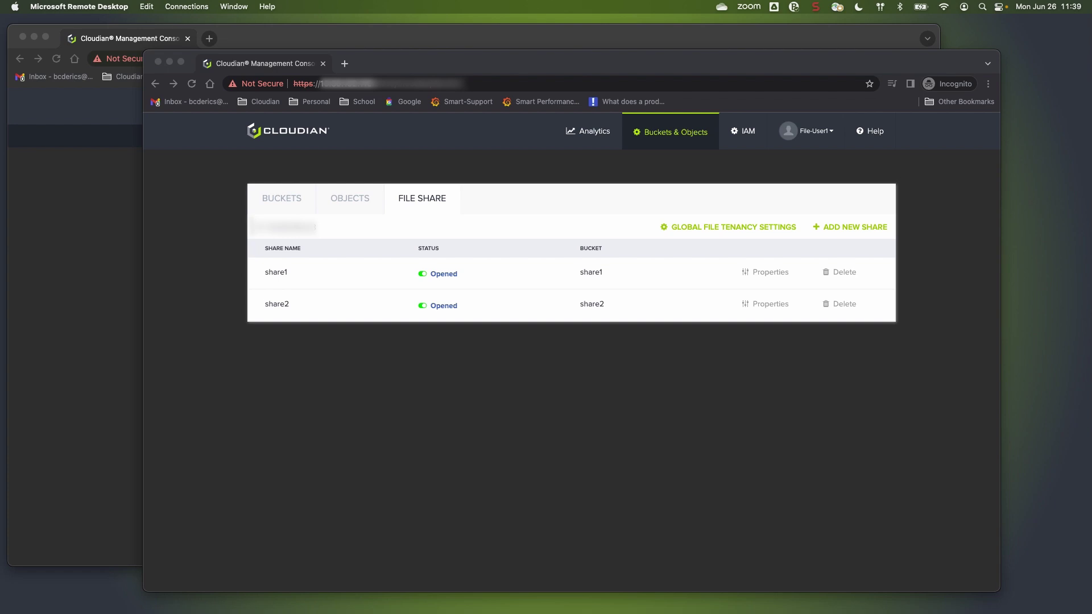
Step: Mount 10.10.10.100:/share2 over NFS at /mnt on linux-jump1
key("super+Tab")
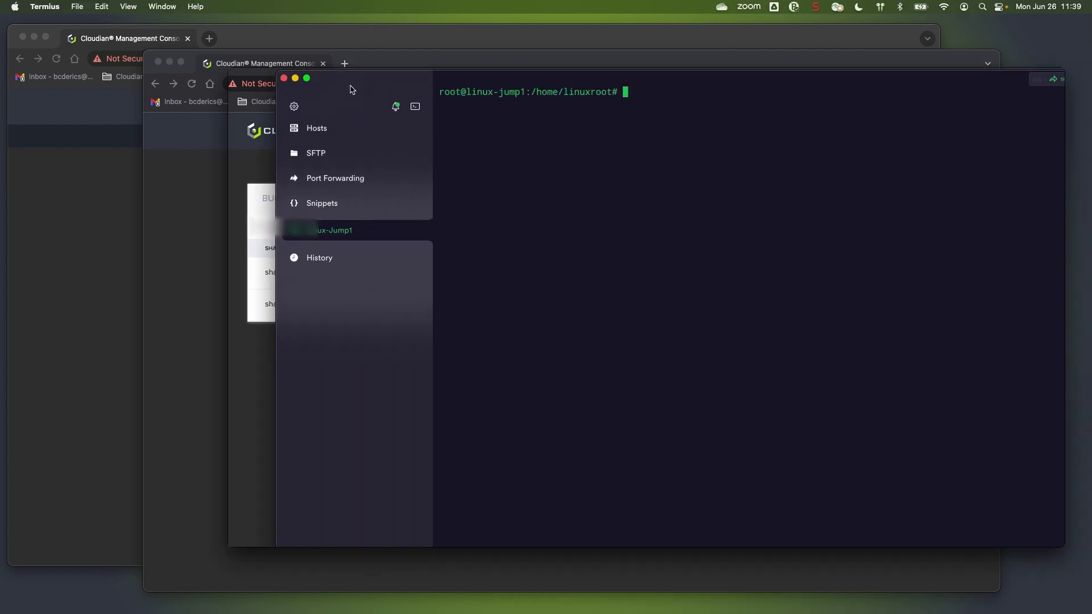
type("mount -t nfs 10.10.10.100:/share2 /mnt")
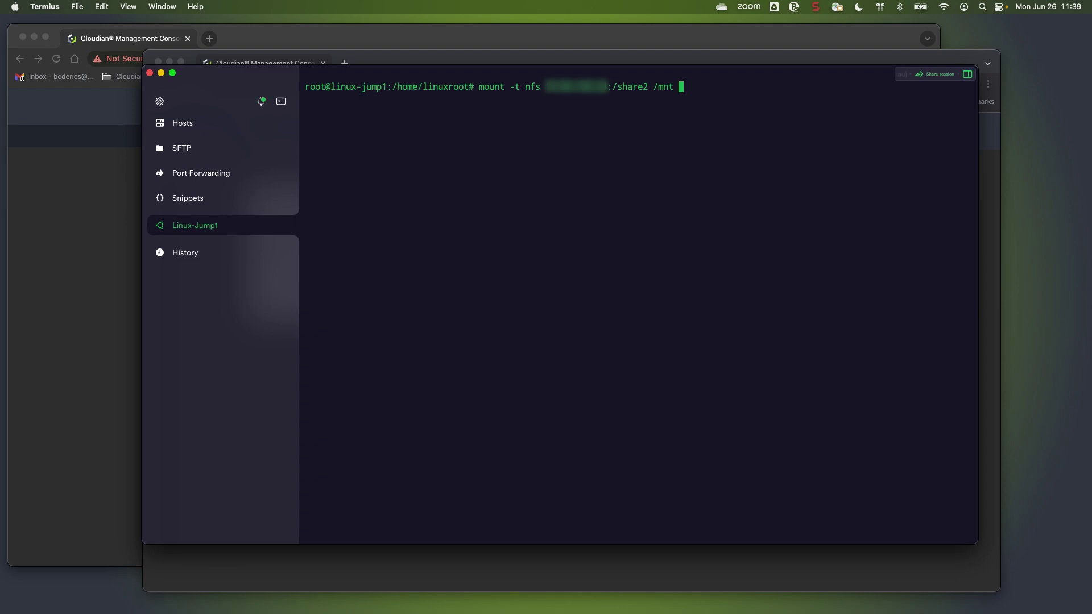
key("Return")
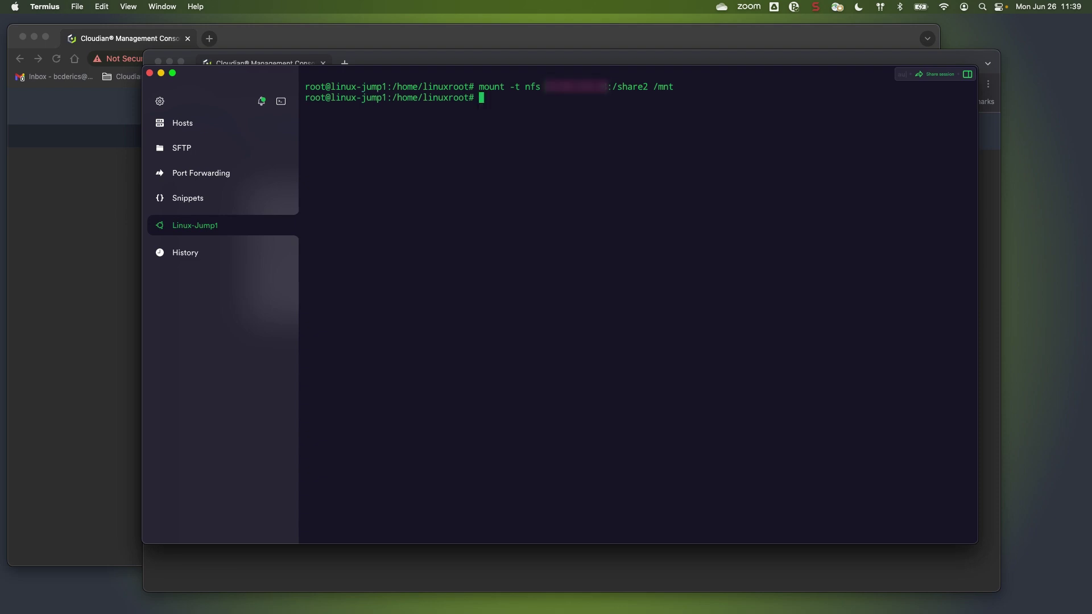
Step: List /mnt and print testfile.txt, confirming it reads 'This is a test file'
type("ls /mnt")
key("Return")
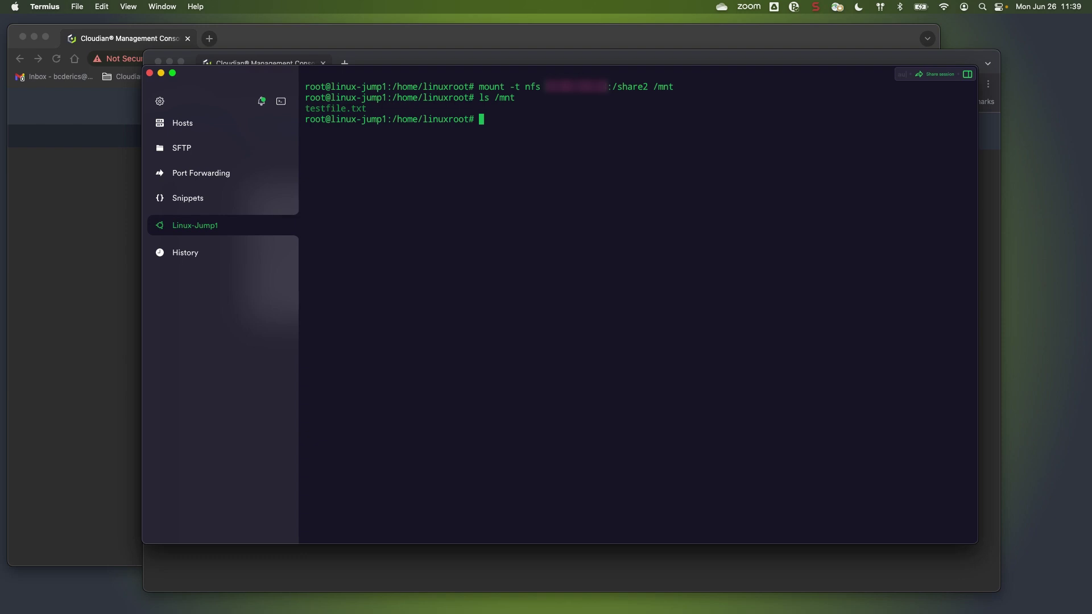
type("cat /mnt/te")
key("Tab")
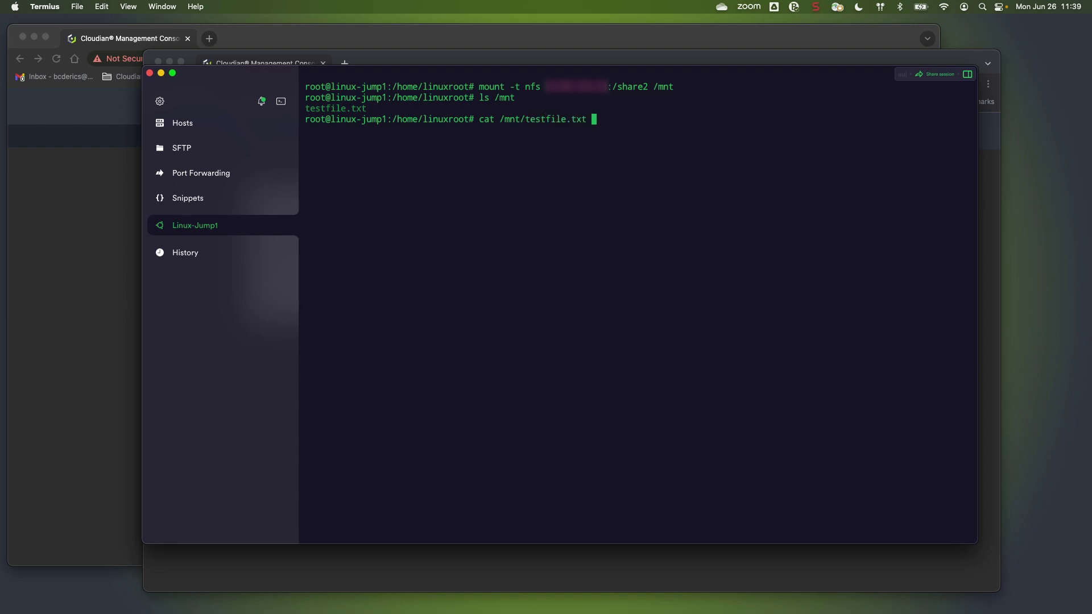
key("Return")
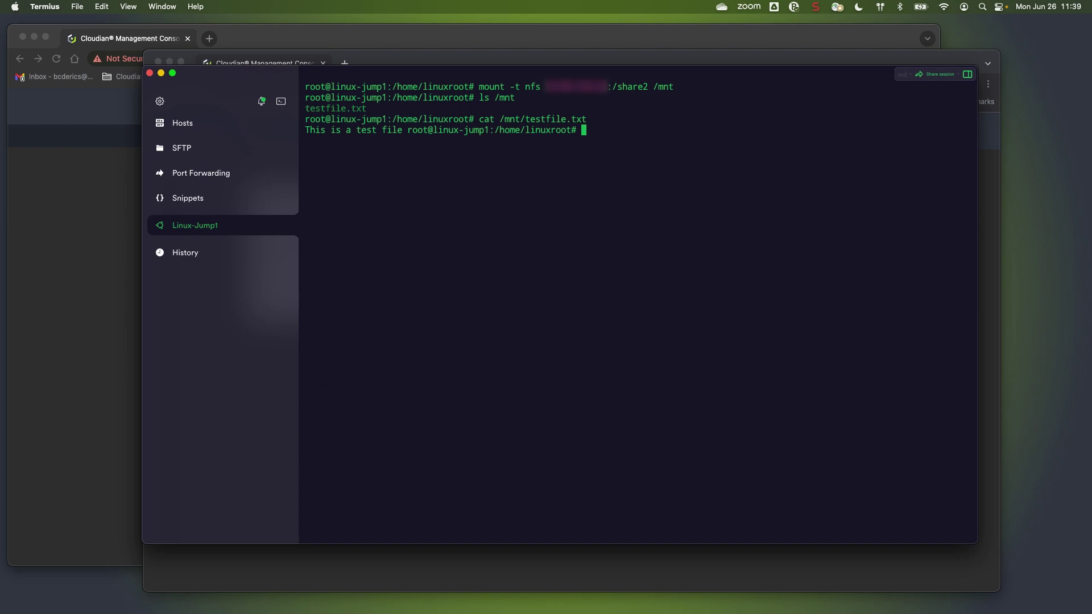
key("Return")
key("Return")
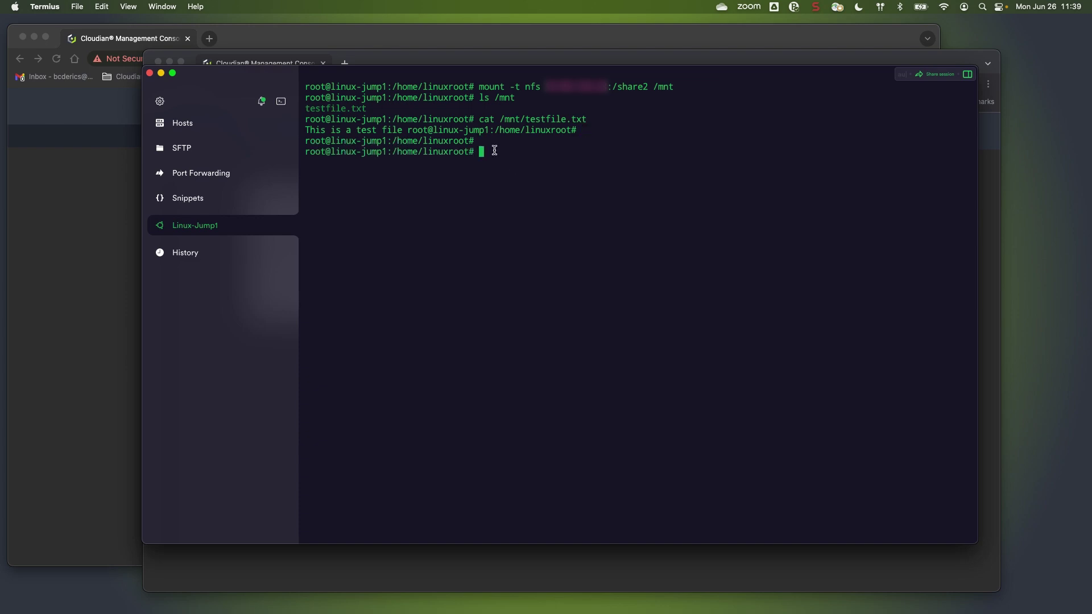